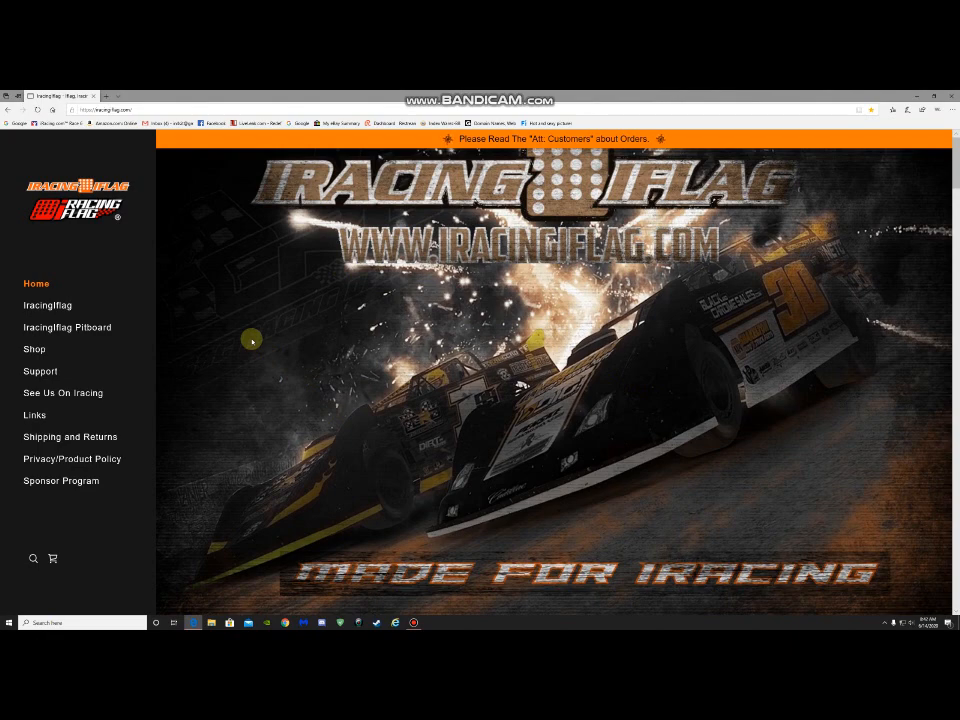
Step: Open the IracingIflag Digital Pit Box support page and review the software needed to run the pit box
{"action": "left_click", "coordinate": [36, 372]}
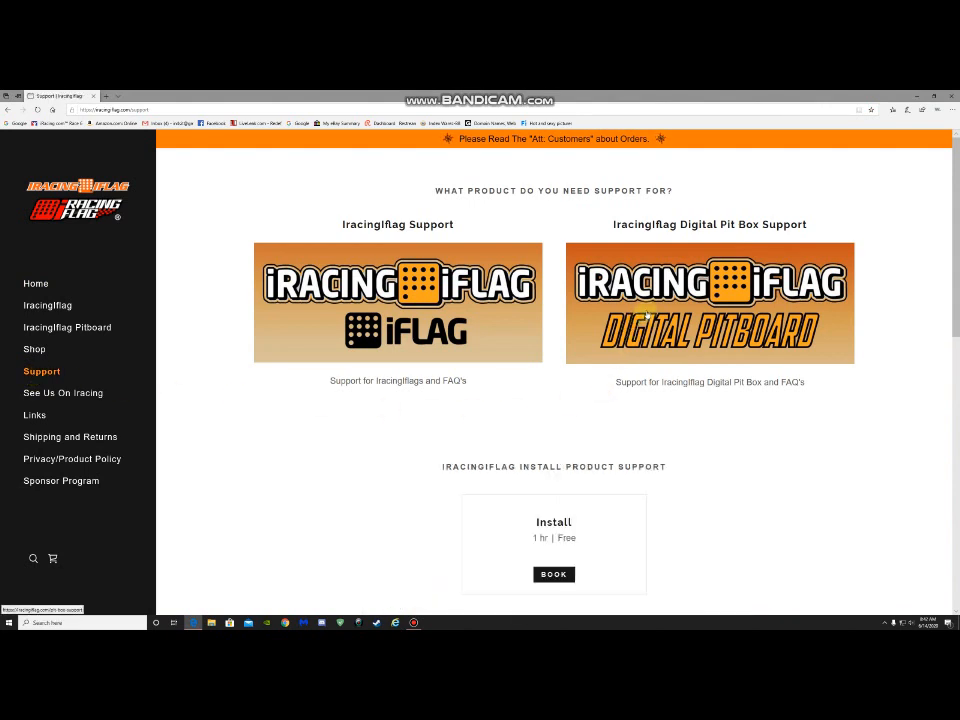
{"action": "left_click", "coordinate": [691, 334]}
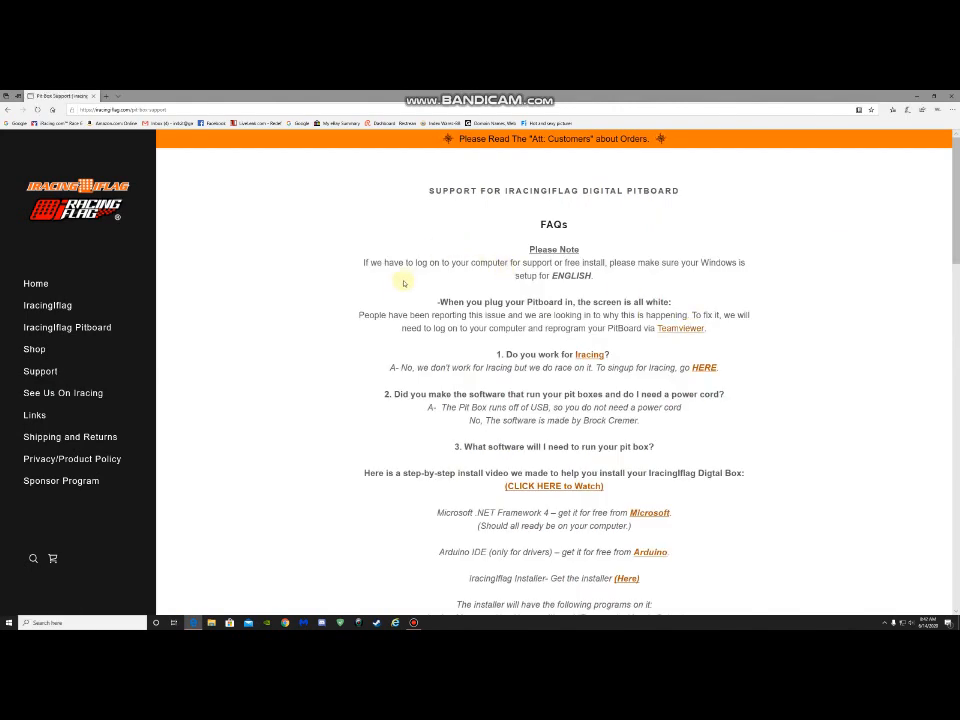
{"action": "scroll", "coordinate": [400, 285], "scroll_direction": "down", "scroll_amount": 3}
{"action": "scroll", "coordinate": [399, 290], "scroll_direction": "up", "scroll_amount": 3}
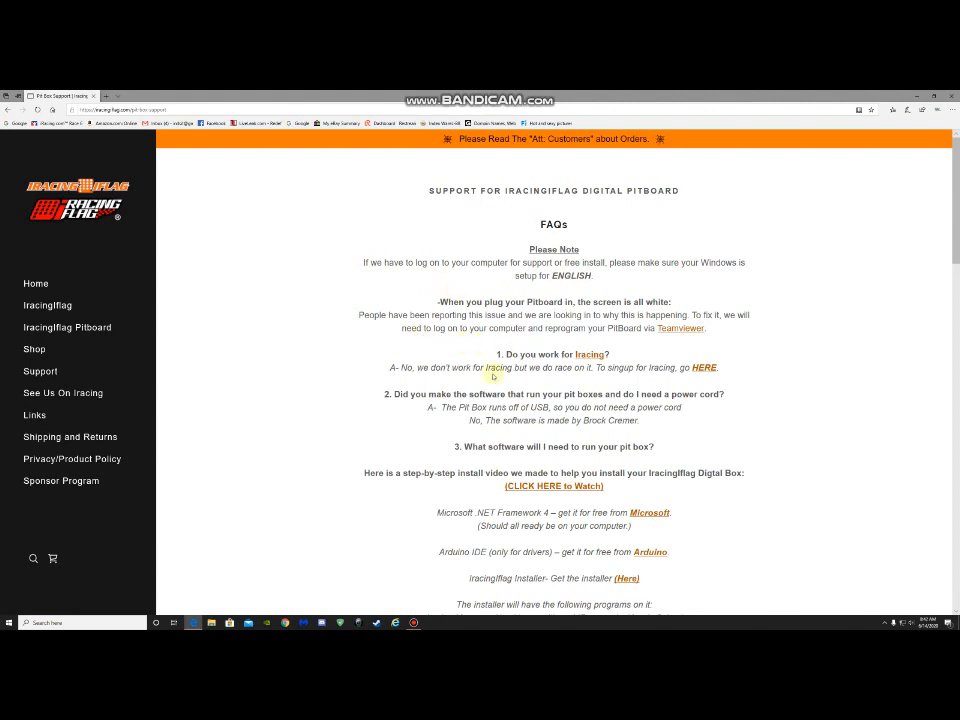
{"action": "scroll", "coordinate": [471, 405], "scroll_direction": "down", "scroll_amount": 1}
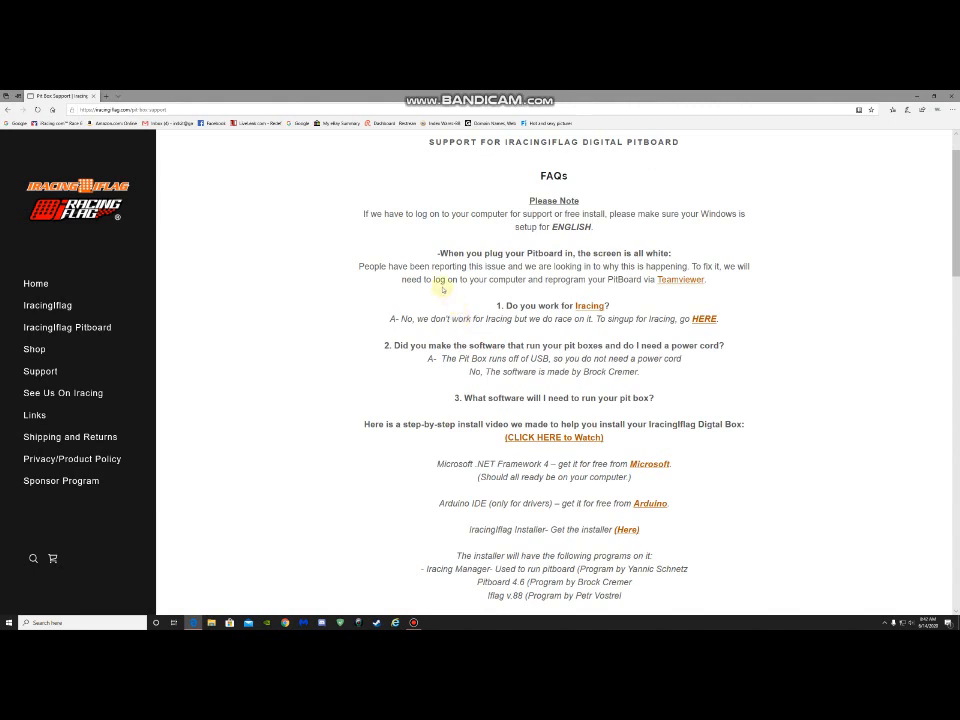
{"action": "scroll", "coordinate": [443, 288], "scroll_direction": "down", "scroll_amount": 2}
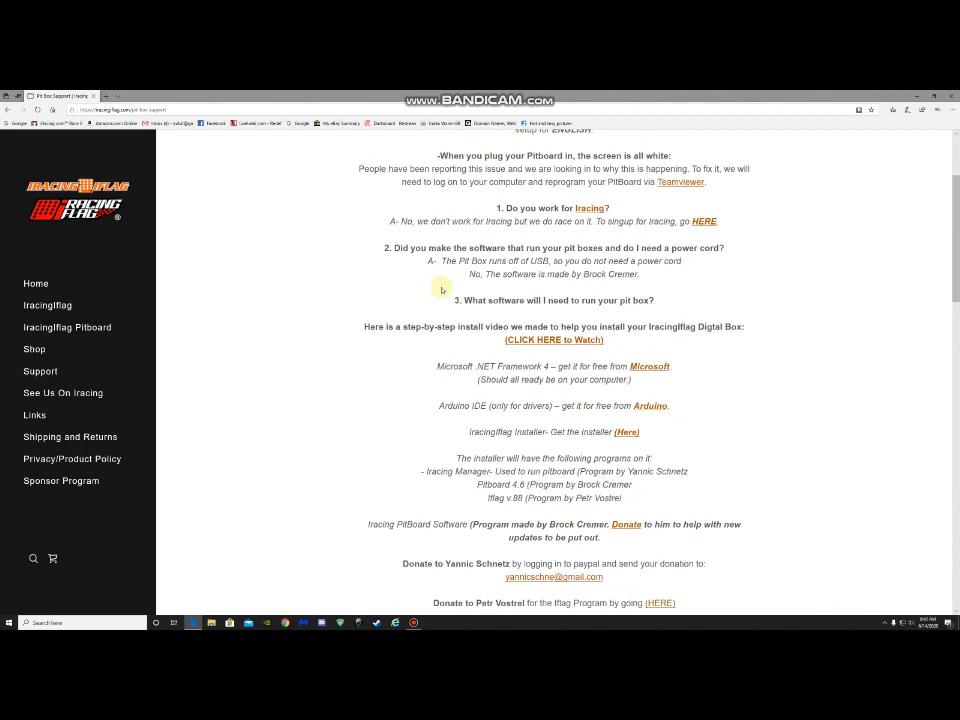
{"action": "scroll", "coordinate": [441, 300], "scroll_direction": "down", "scroll_amount": 1}
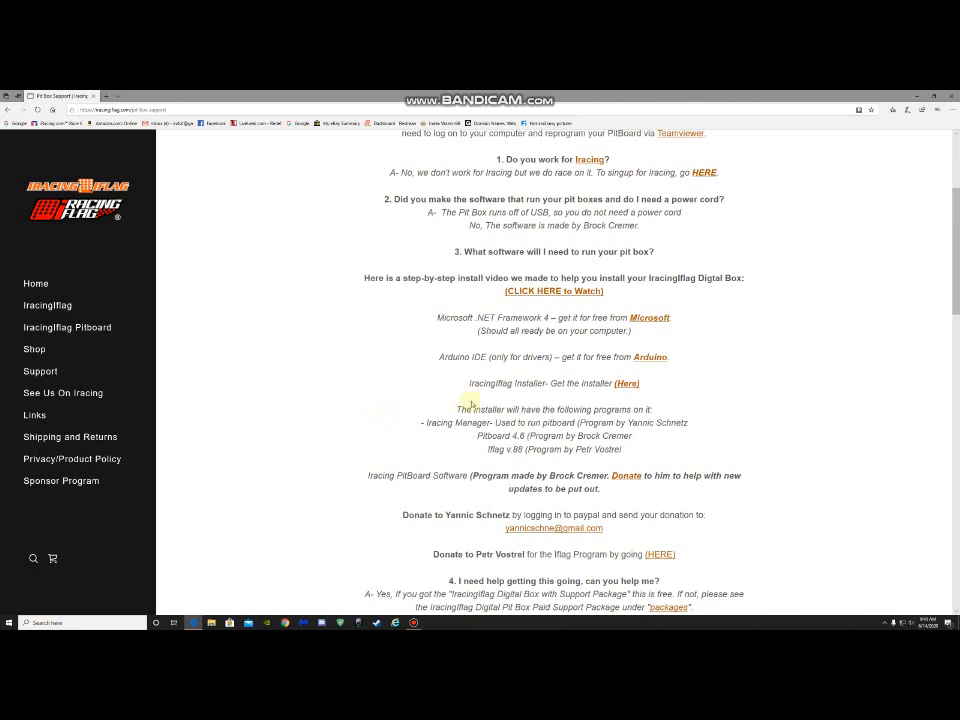
Step: Follow the support page's Arduino link and request the Arduino 1.8.12 Windows installer without making a contribution
{"action": "left_click", "coordinate": [646, 363]}
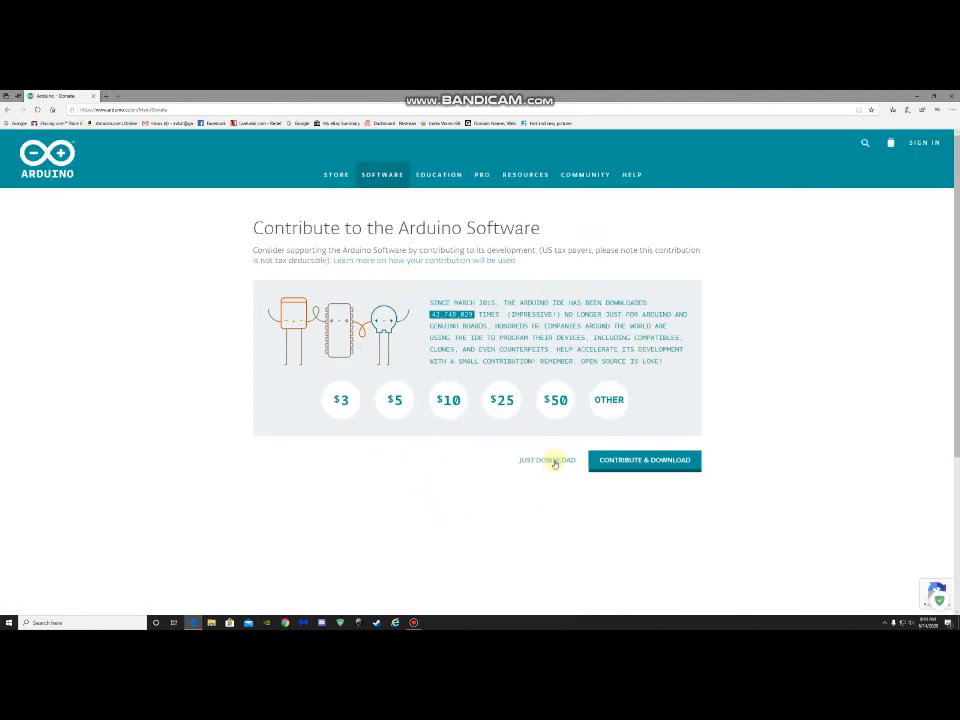
{"action": "left_click", "coordinate": [552, 461]}
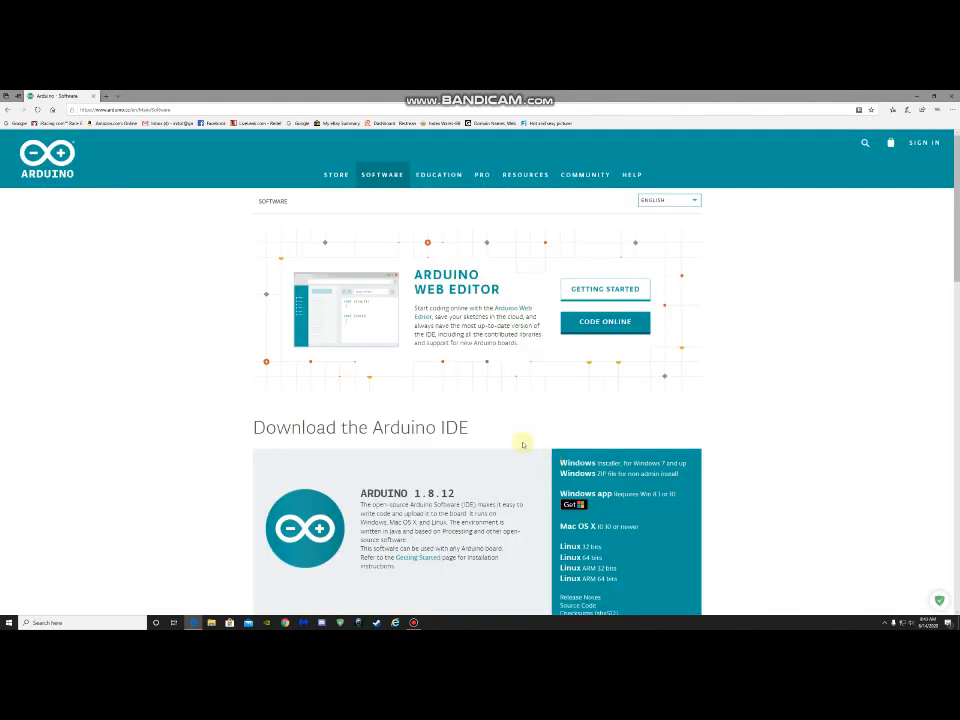
{"action": "scroll", "coordinate": [522, 444], "scroll_direction": "down", "scroll_amount": 1}
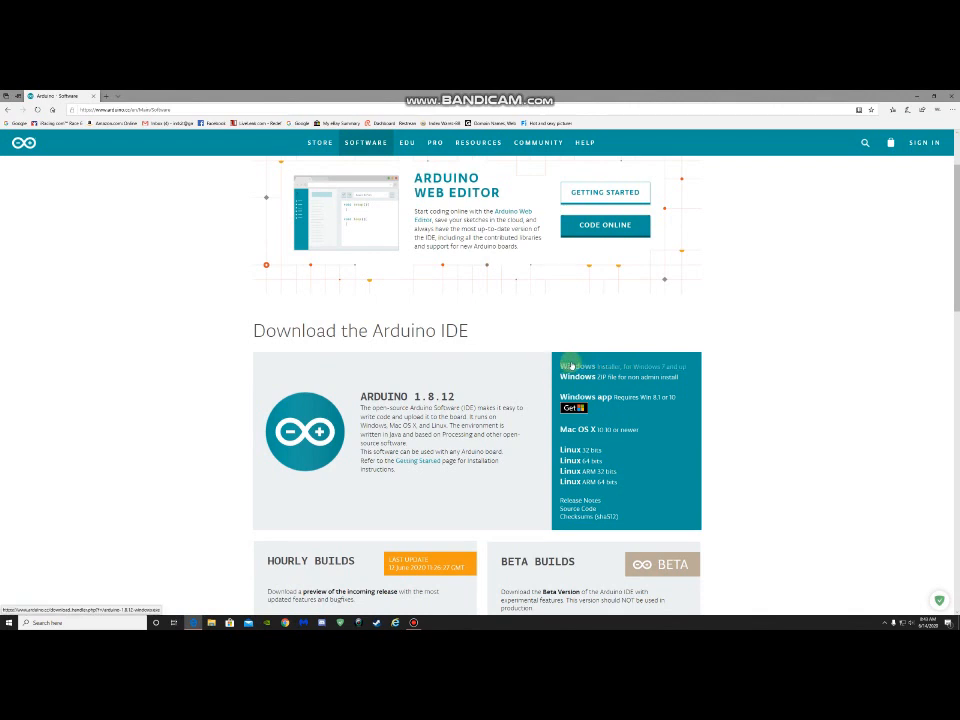
{"action": "left_click", "coordinate": [572, 367]}
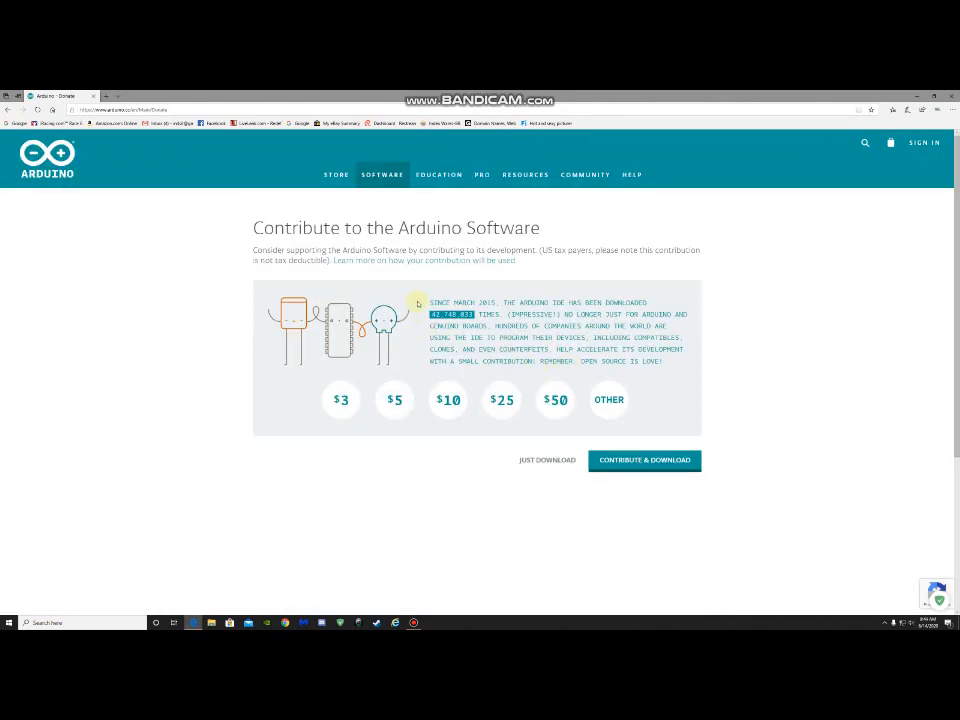
{"action": "left_click", "coordinate": [544, 461]}
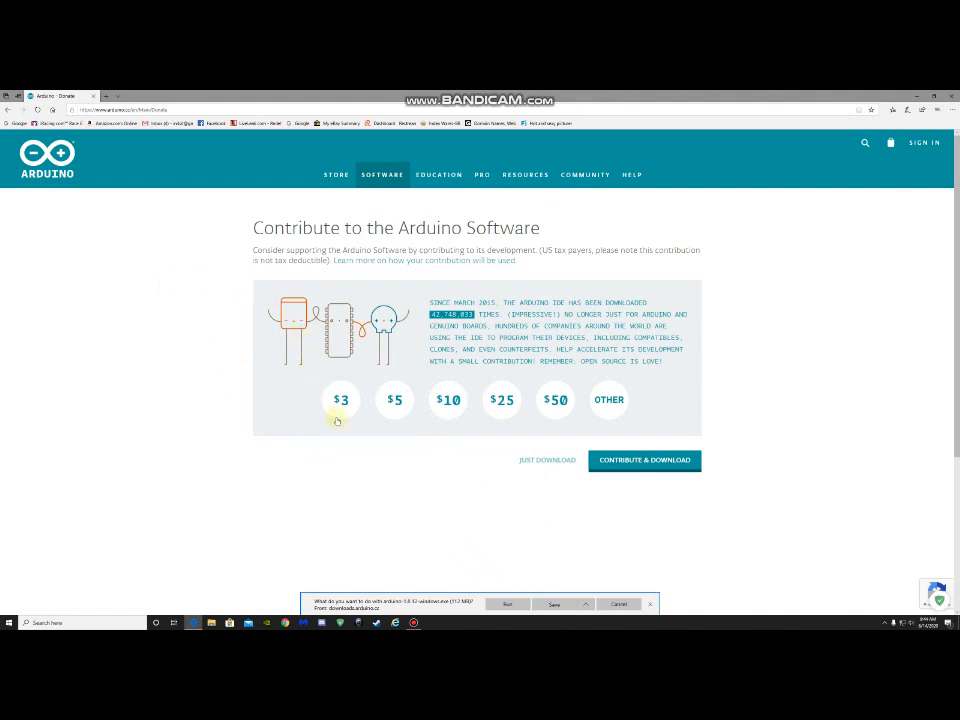
Step: Save the arduino-1.8.12-windows installer to the Desktop
{"action": "left_click", "coordinate": [584, 605]}
{"action": "left_click", "coordinate": [570, 593]}
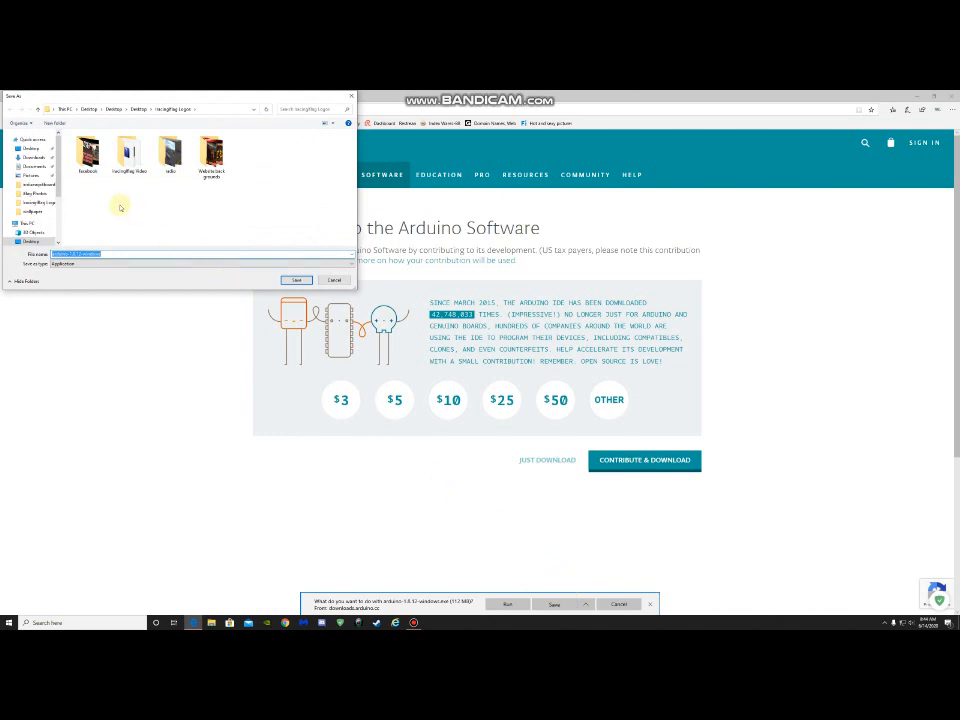
{"action": "left_click", "coordinate": [30, 148]}
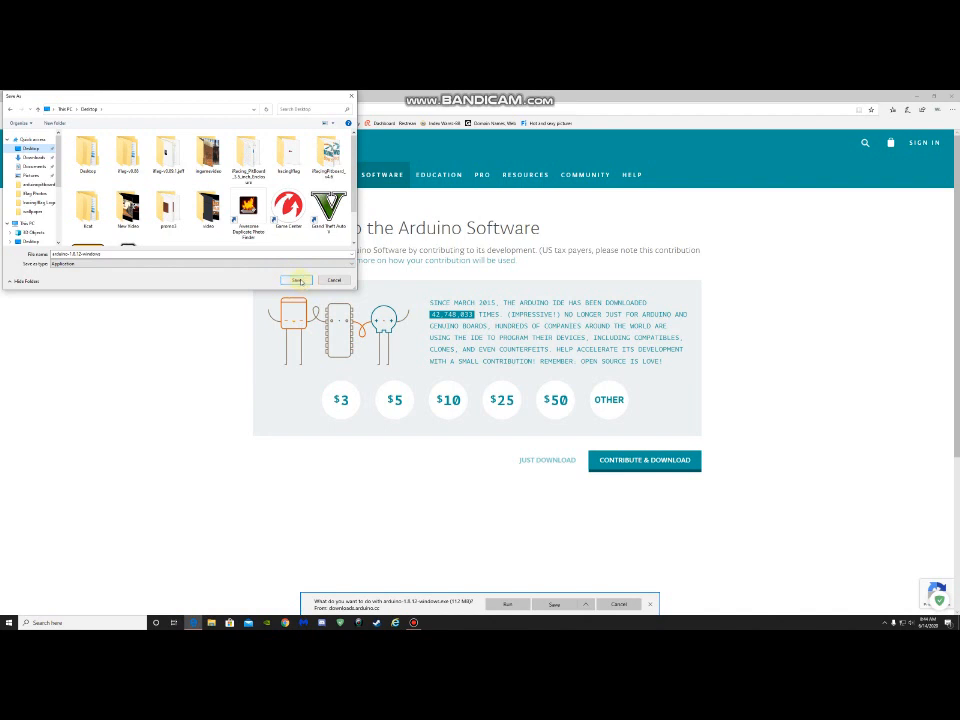
{"action": "left_click", "coordinate": [298, 280]}
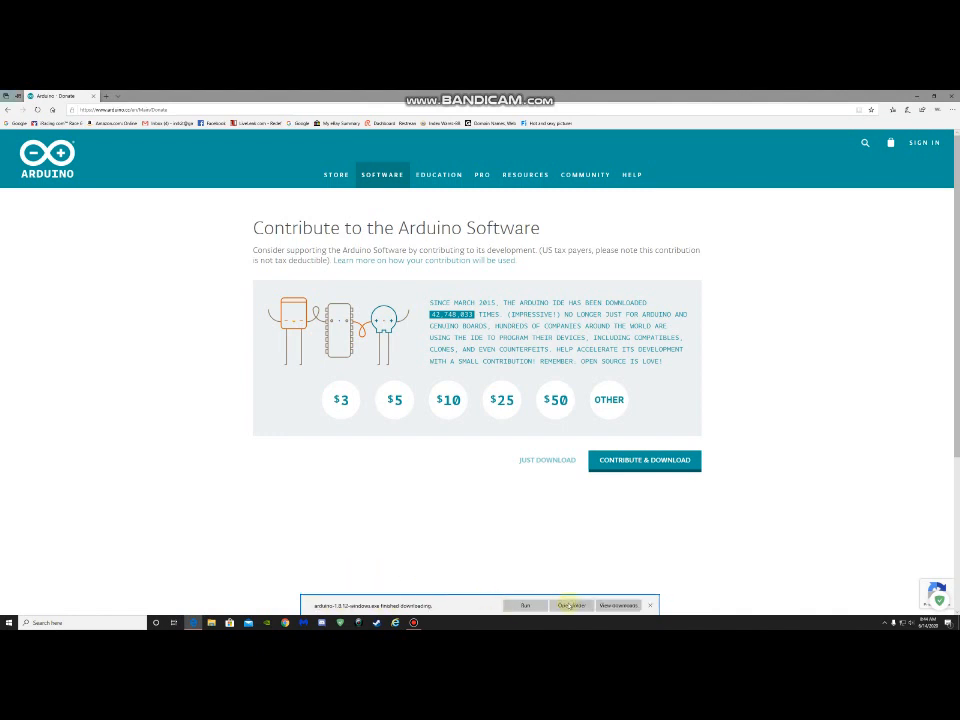
Step: Dismiss the download notification, close the browser, and reposition the Arduino installer icon on the desktop
{"action": "left_click", "coordinate": [650, 607]}
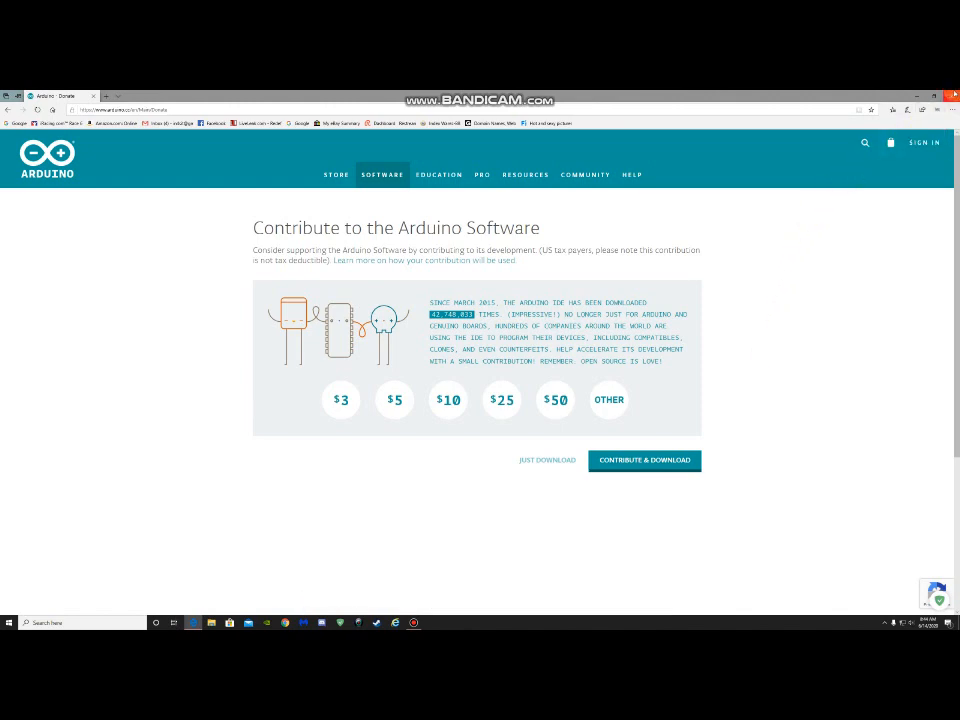
{"action": "left_click", "coordinate": [950, 97]}
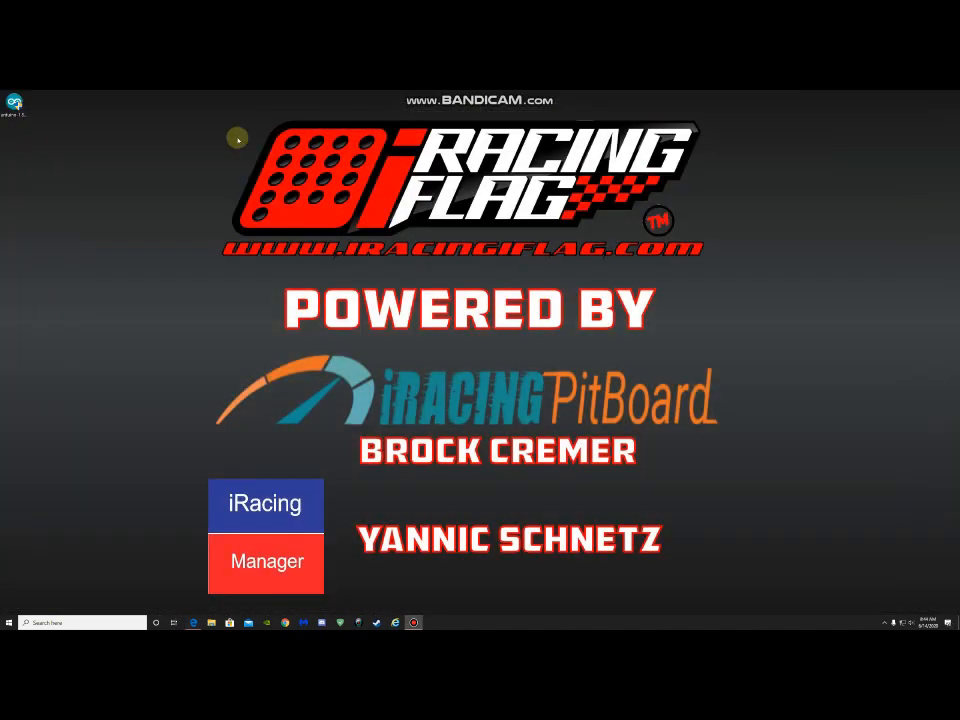
{"action": "left_click_drag", "start_coordinate": [20, 115], "coordinate": [103, 220]}
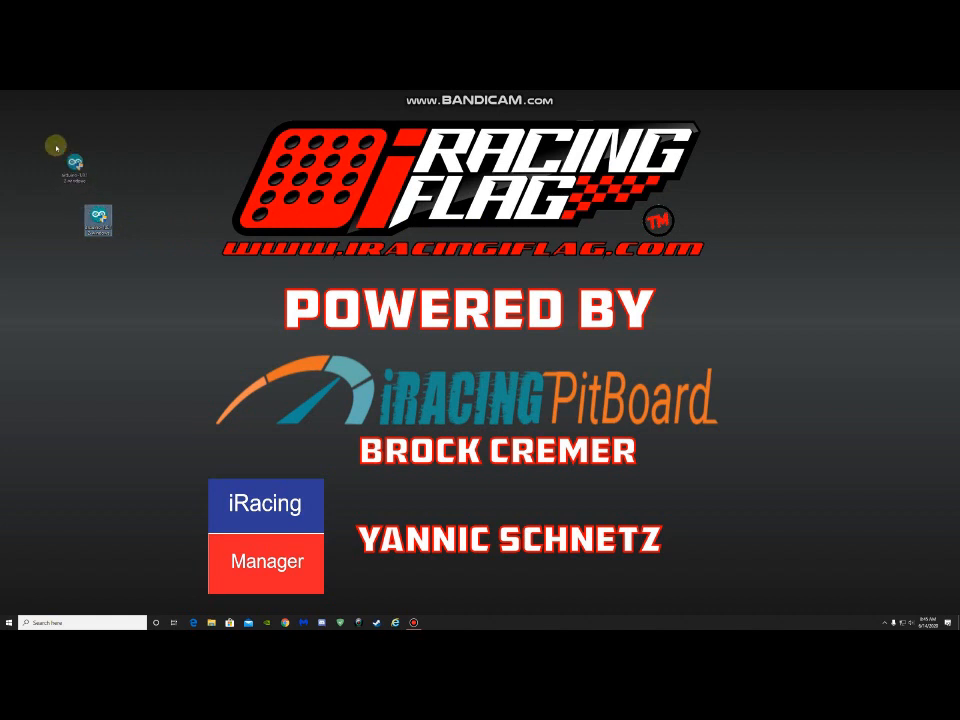
{"action": "left_click_drag", "start_coordinate": [35, 128], "coordinate": [36, 132]}
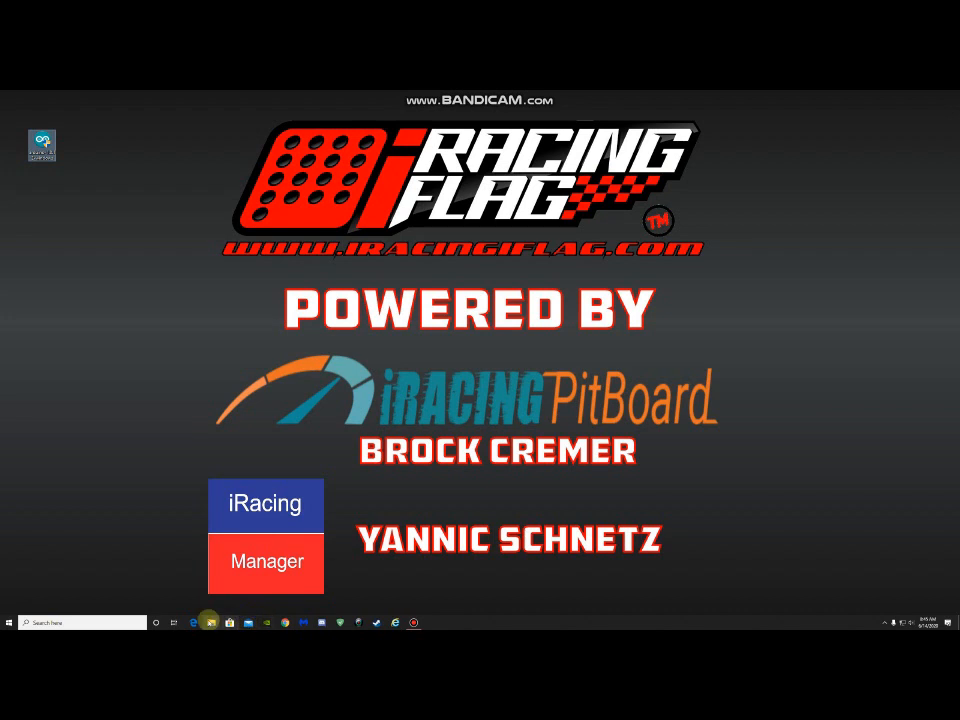
Step: Reopen Microsoft Edge and go to iracingiflag.com
{"action": "left_click", "coordinate": [196, 621]}
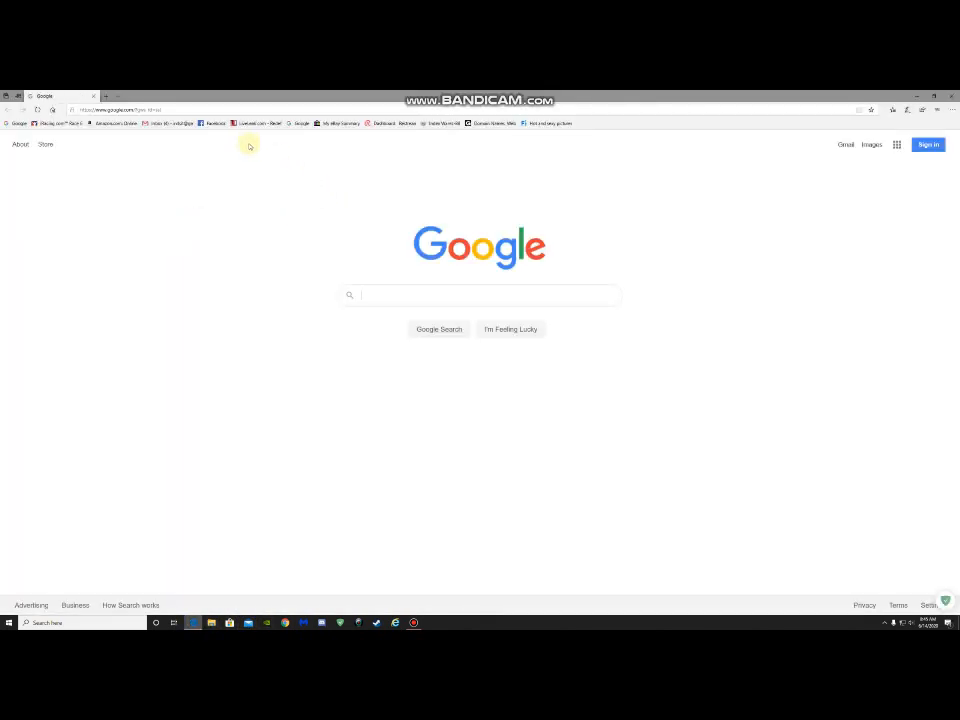
{"action": "left_click", "coordinate": [172, 108]}
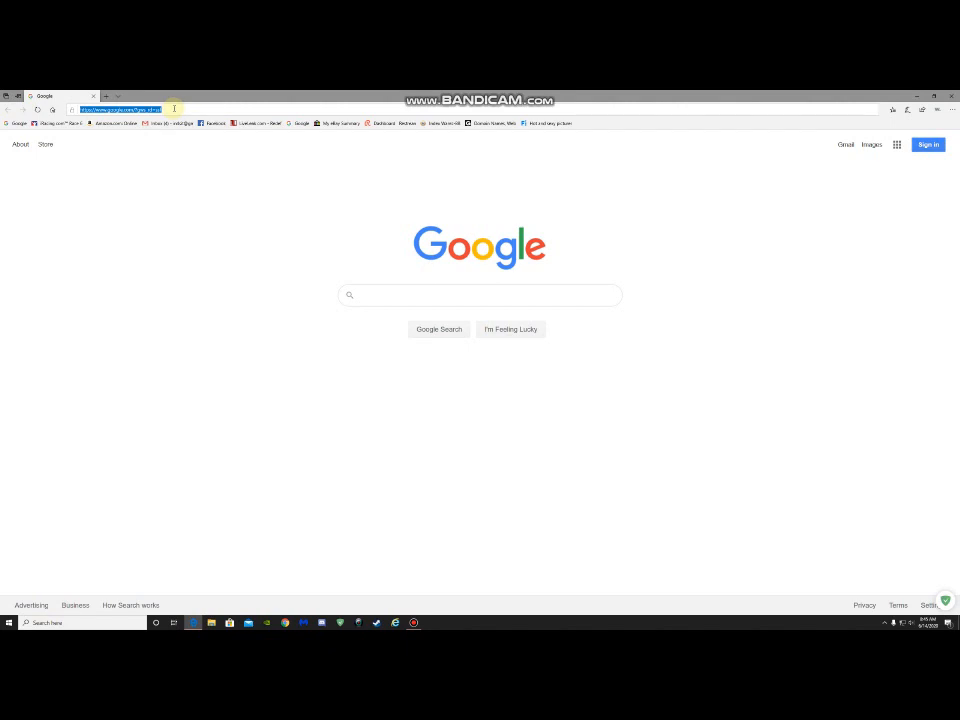
{"action": "type", "text": "iraci"}
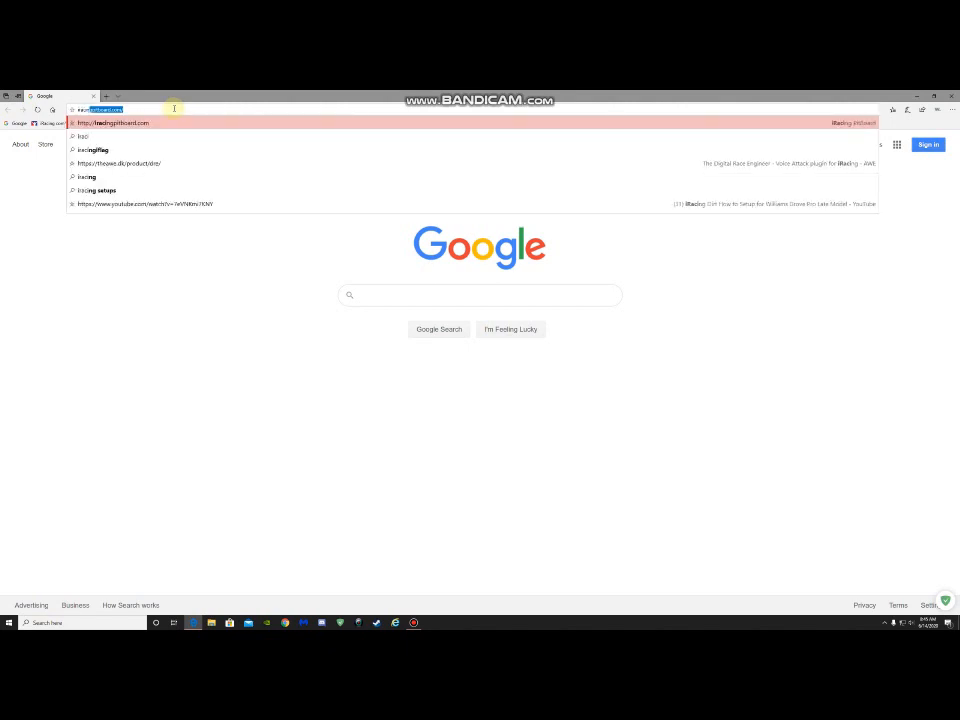
{"action": "type", "text": "ngiflag"}
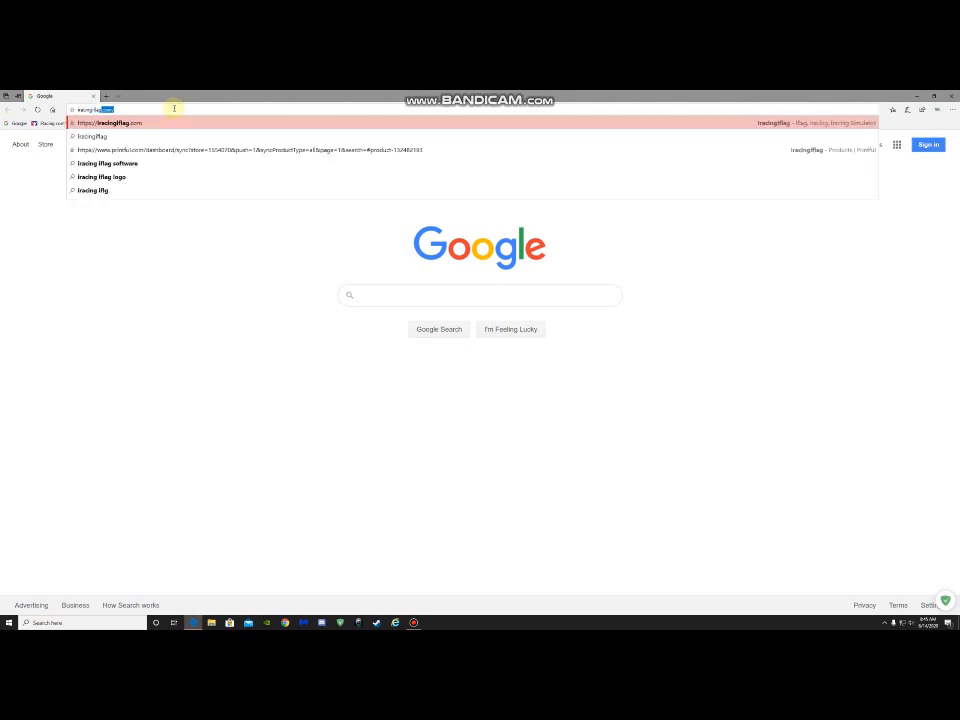
{"action": "type", "text": ".co"}
{"action": "key", "text": "Return"}
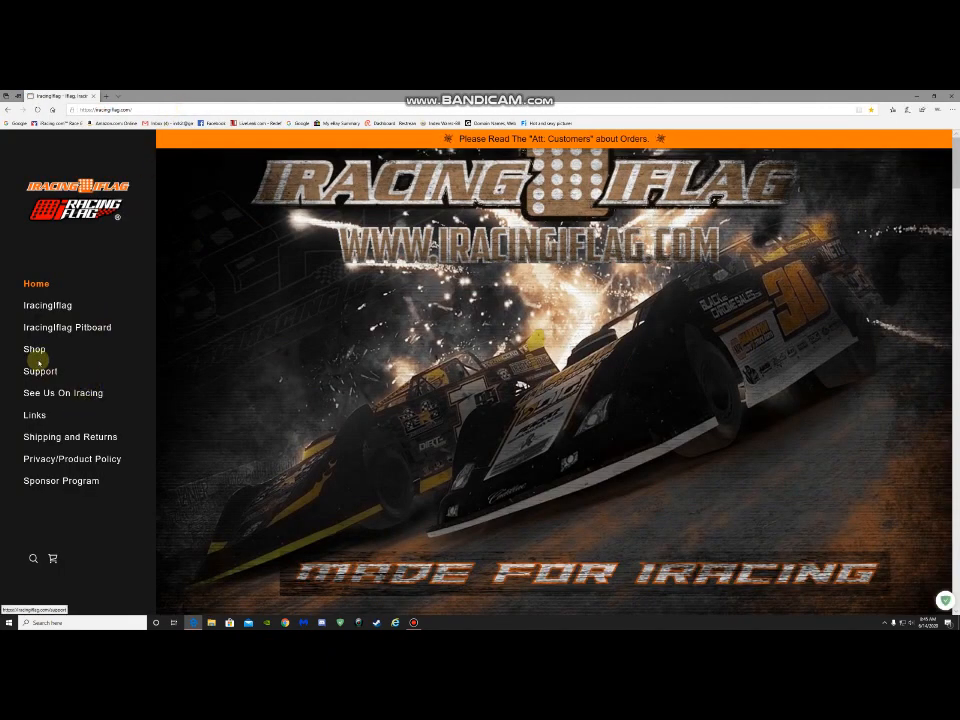
Step: Open the IracingIflag installer link from the software list on the Digital Pit Box support page
{"action": "left_click", "coordinate": [28, 372]}
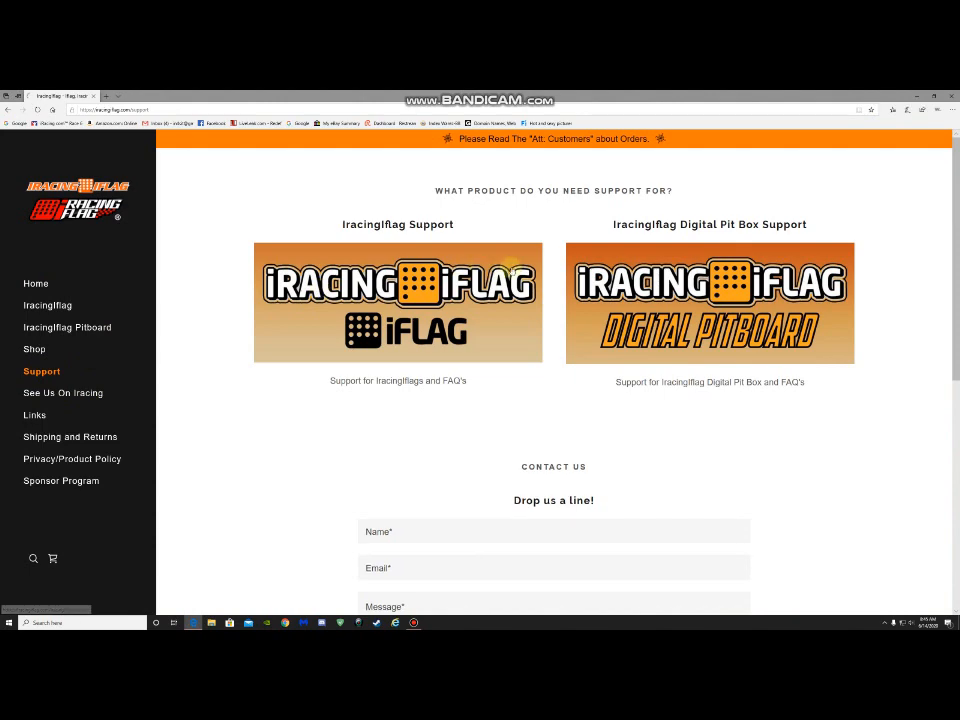
{"action": "left_click", "coordinate": [700, 300]}
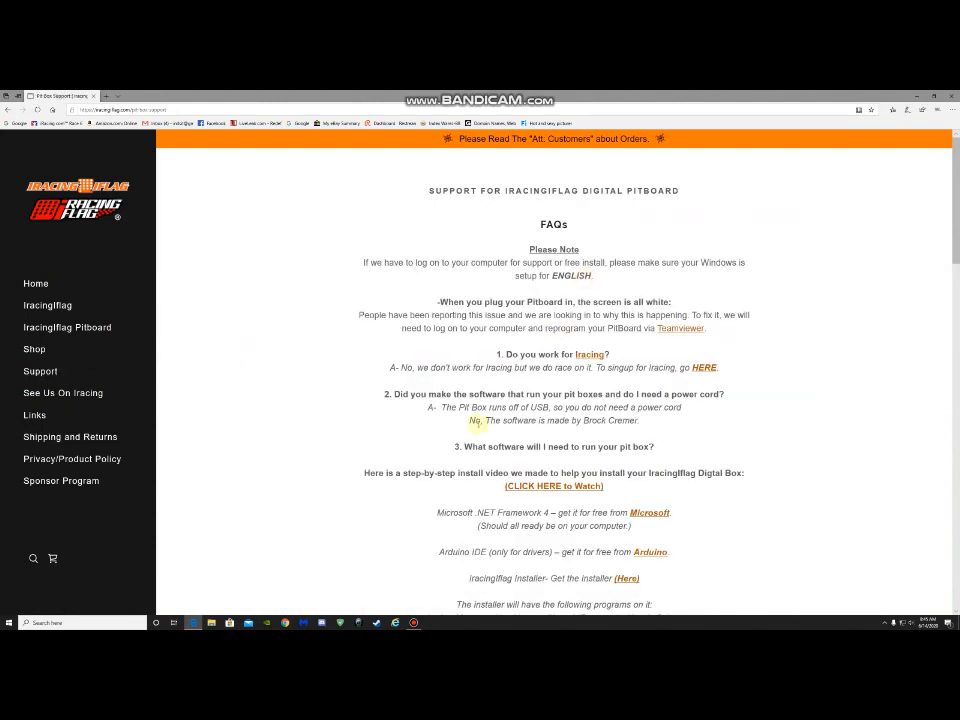
{"action": "scroll", "coordinate": [500, 426], "scroll_direction": "down", "scroll_amount": 3}
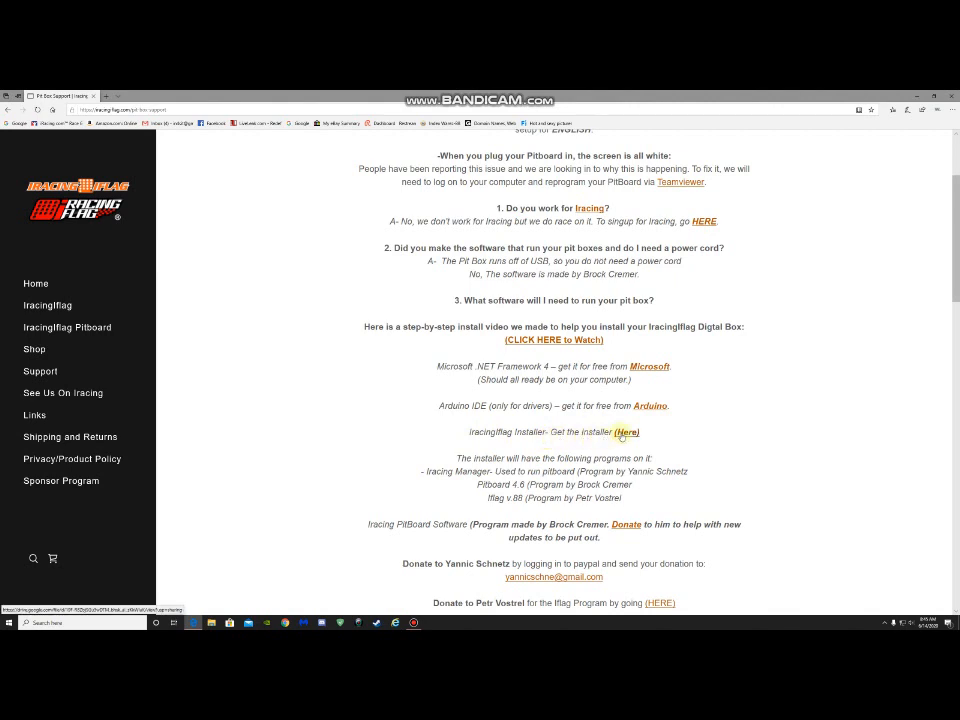
{"action": "left_click", "coordinate": [622, 432]}
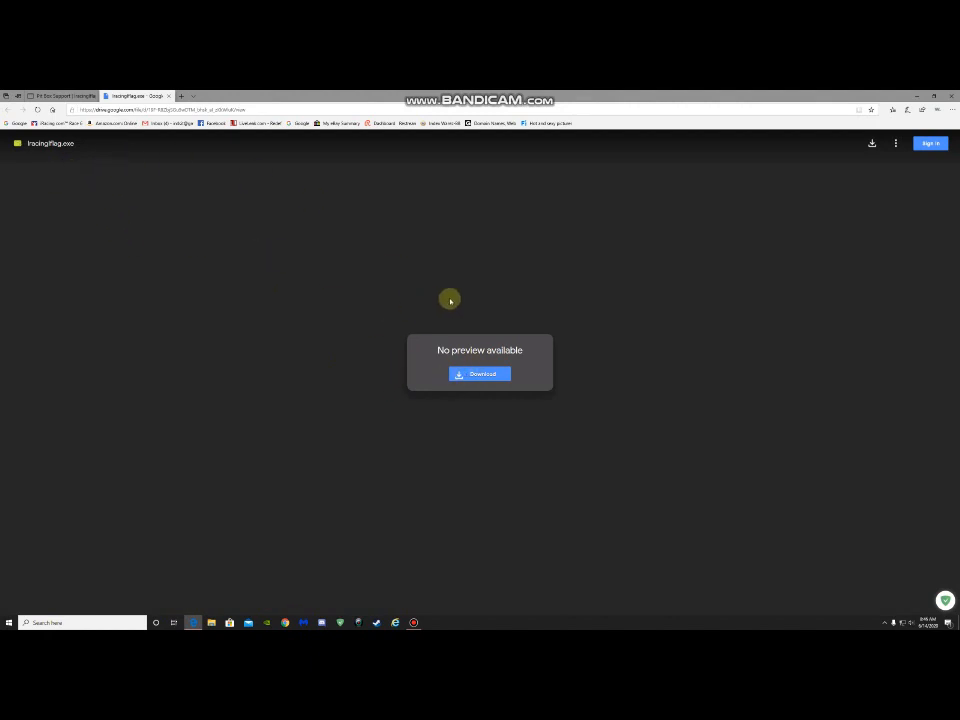
Step: Download Iracingiflag.exe into the IracingIflag folder on the Desktop, replacing the existing copy
{"action": "left_click", "coordinate": [870, 151]}
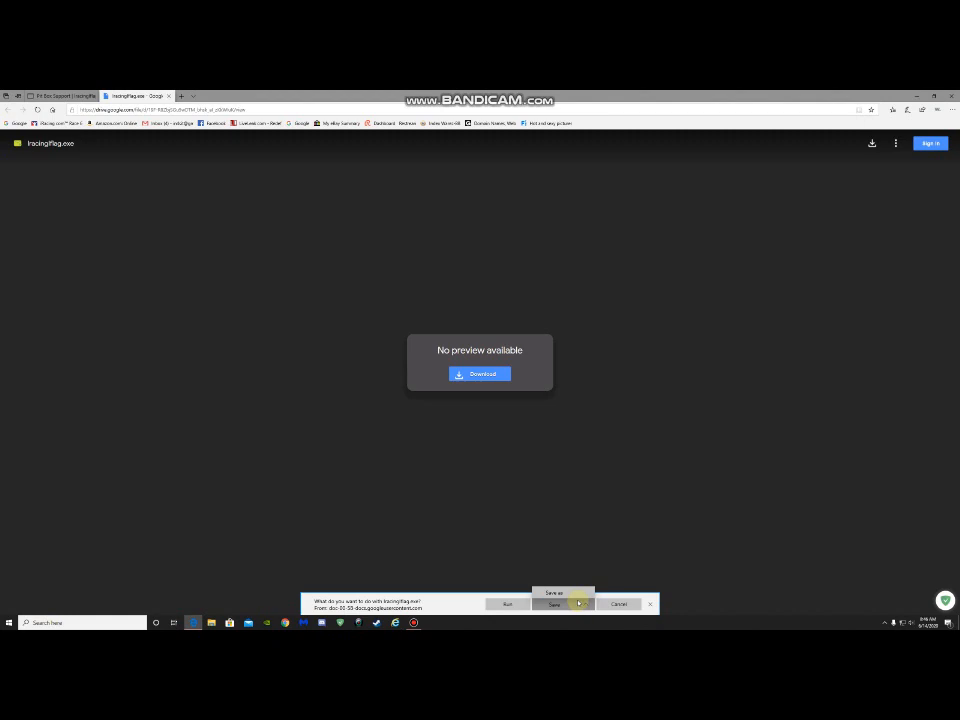
{"action": "left_click", "coordinate": [576, 598]}
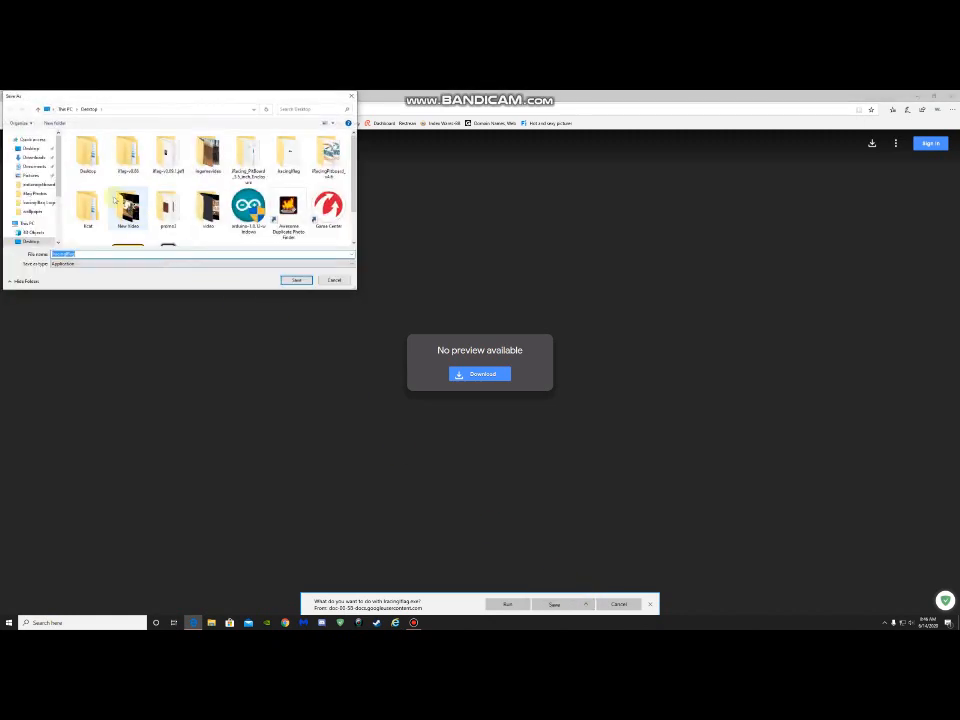
{"action": "left_click", "coordinate": [298, 281]}
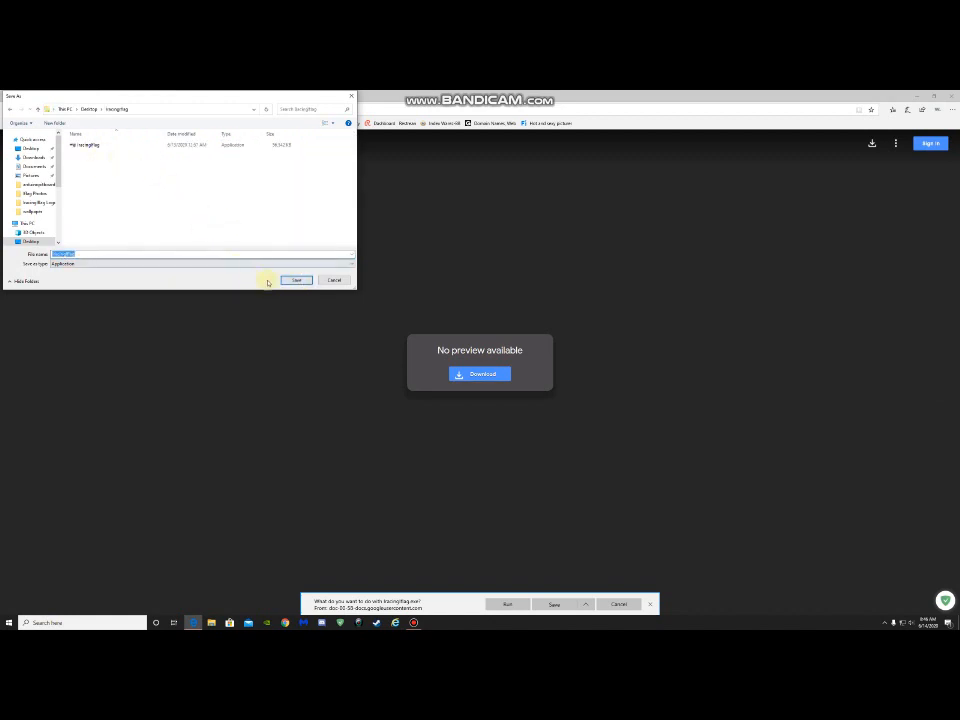
{"action": "left_click", "coordinate": [296, 281]}
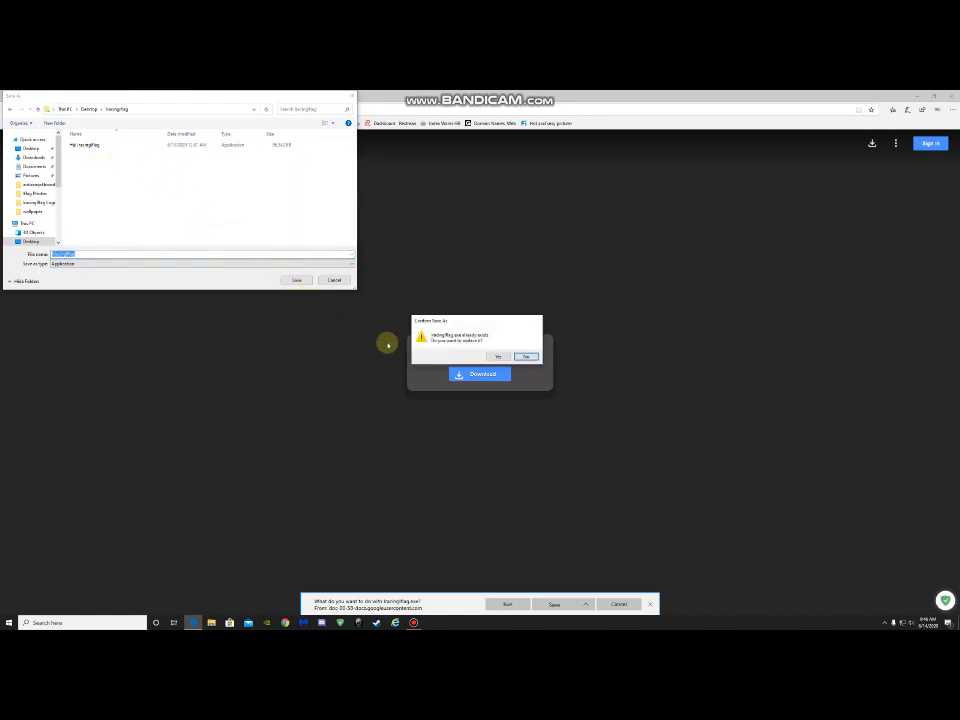
{"action": "left_click", "coordinate": [497, 357]}
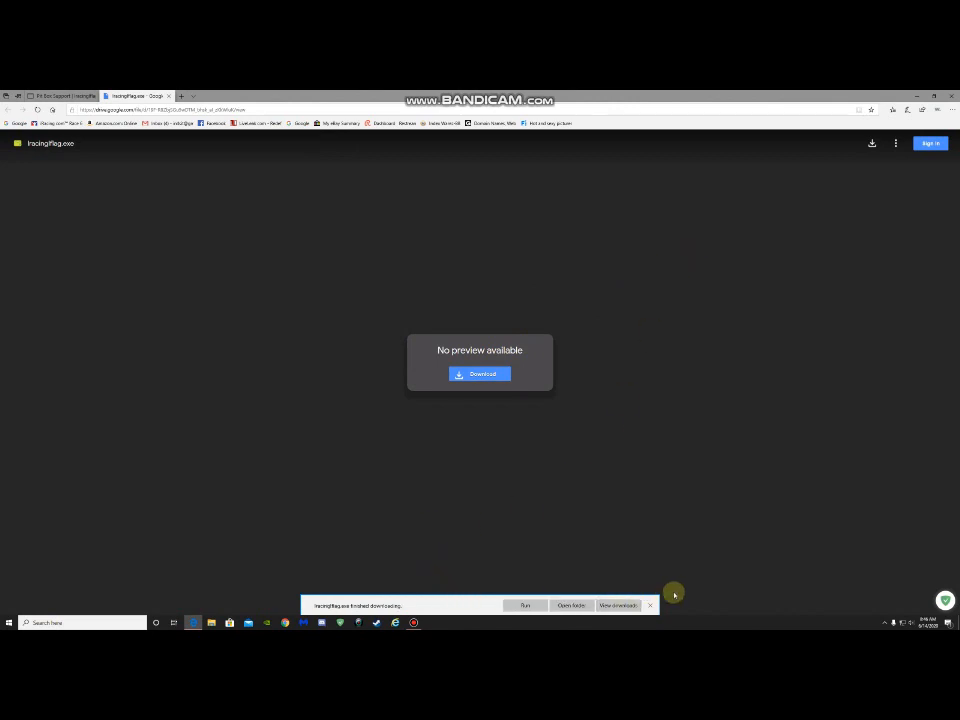
Step: Dismiss the download notification and close the browser with all its tabs
{"action": "left_click", "coordinate": [650, 605]}
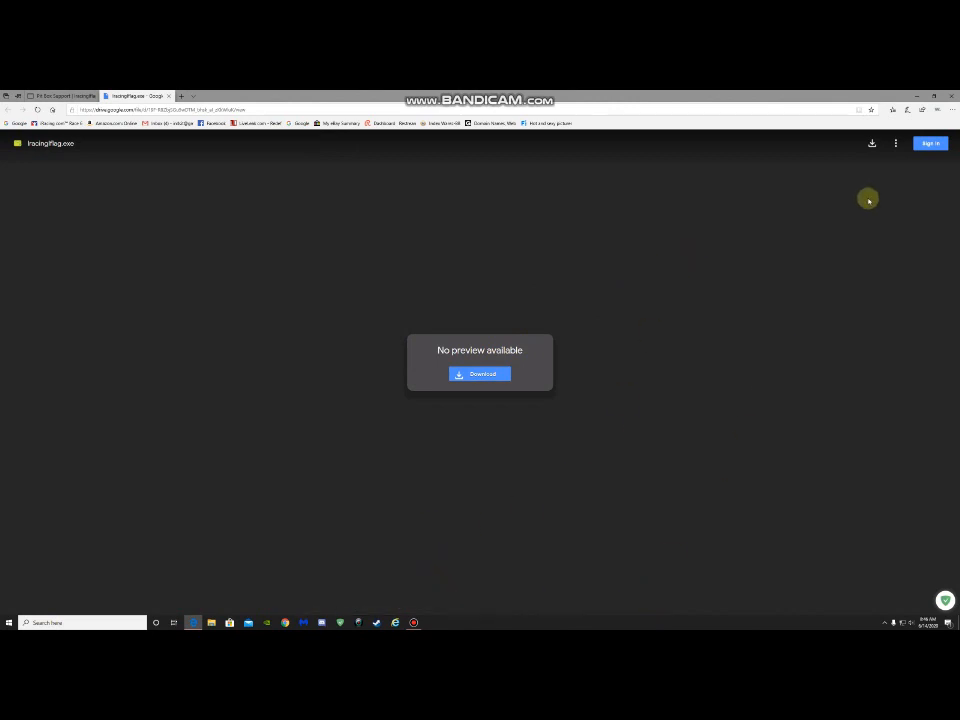
{"action": "left_click", "coordinate": [951, 96]}
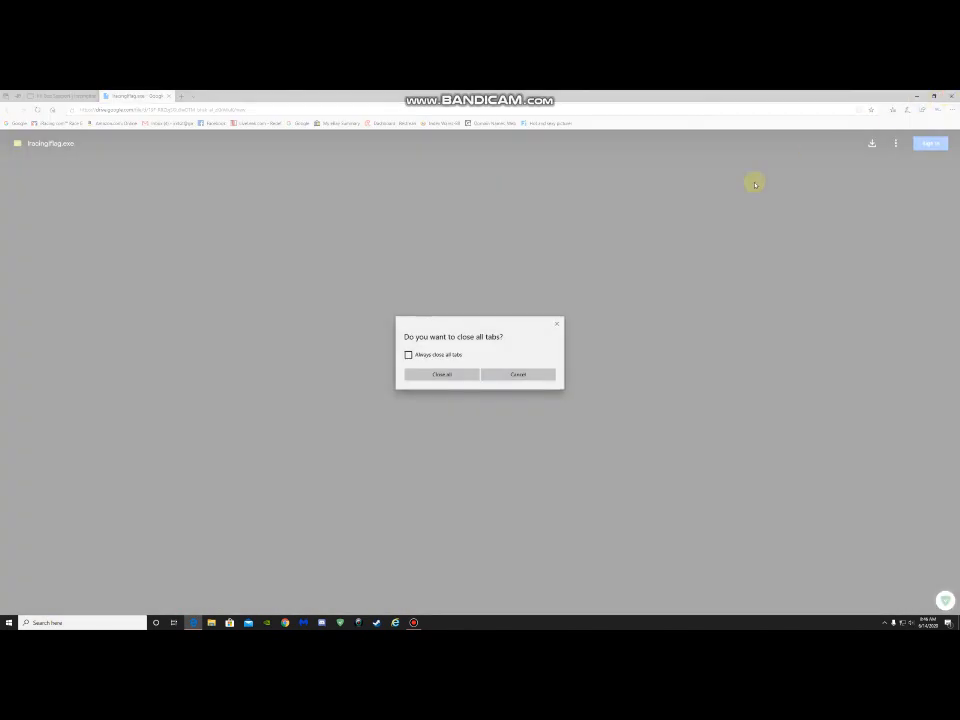
{"action": "left_click", "coordinate": [442, 374]}
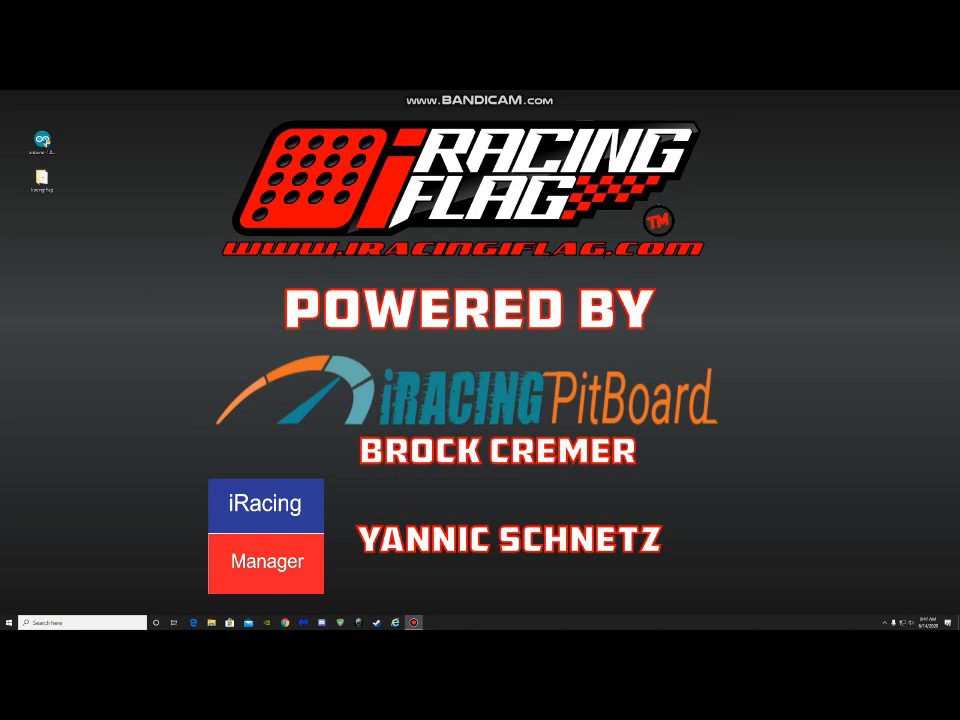
Step: Launch the IracingIflag installer from its Desktop folder, choosing to run it anyway past the Windows SmartScreen block
{"action": "double_click", "coordinate": [42, 181]}
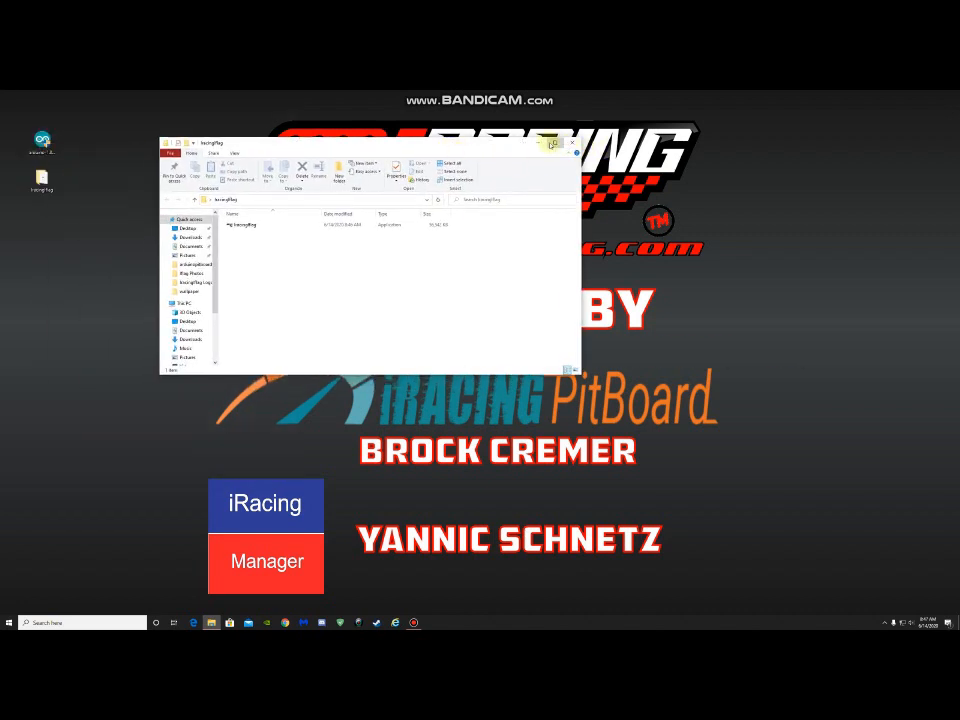
{"action": "left_click", "coordinate": [551, 144]}
{"action": "left_click", "coordinate": [81, 179]}
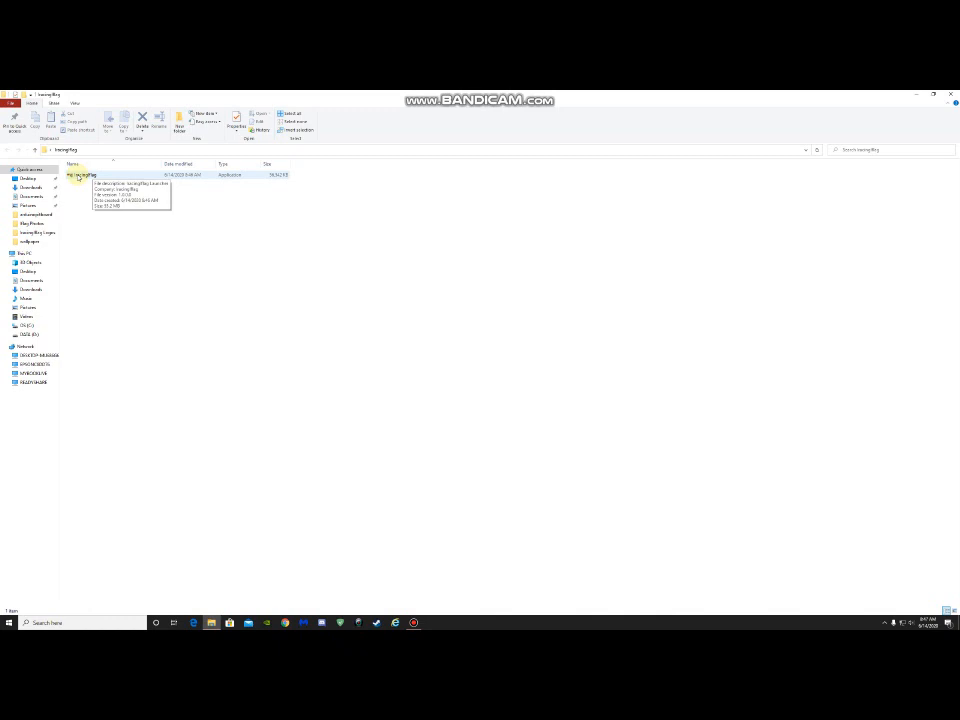
{"action": "double_click", "coordinate": [79, 175]}
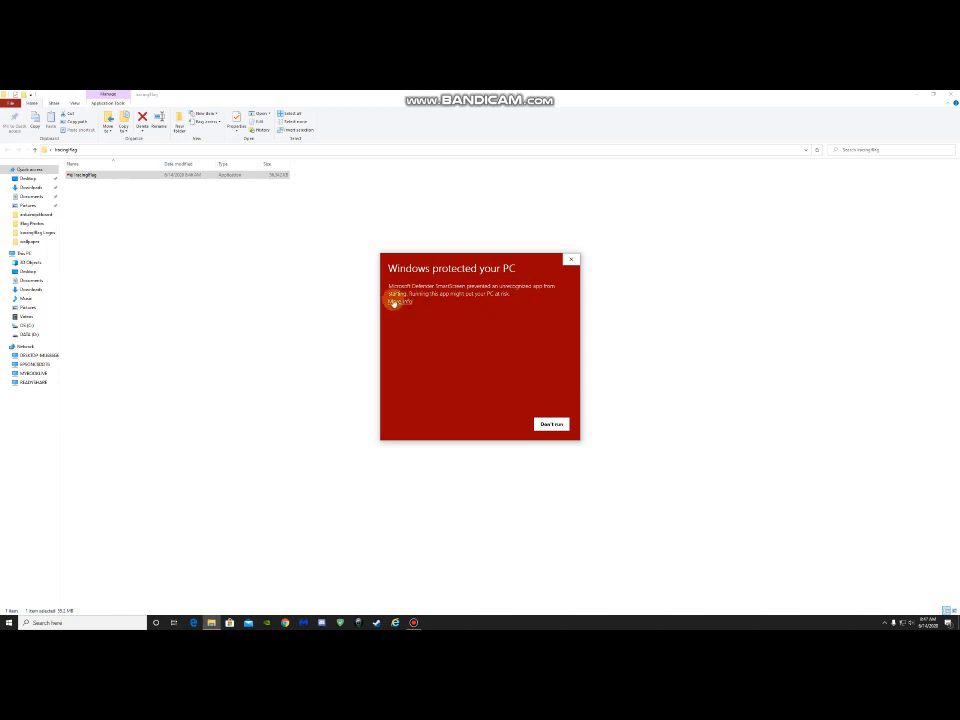
{"action": "left_click", "coordinate": [395, 301]}
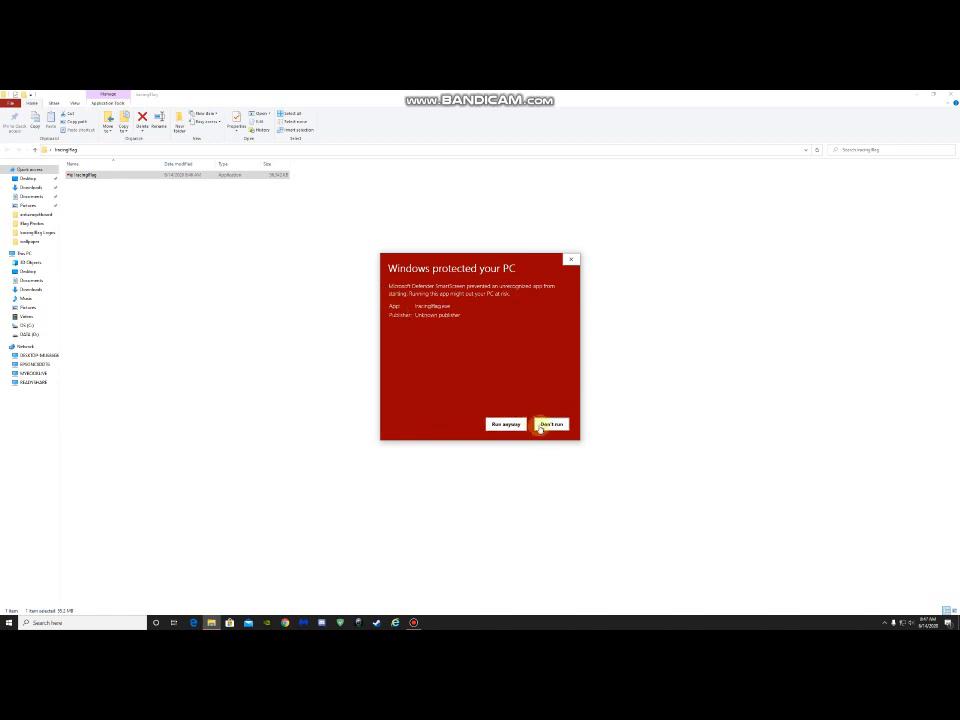
{"action": "left_click", "coordinate": [507, 424]}
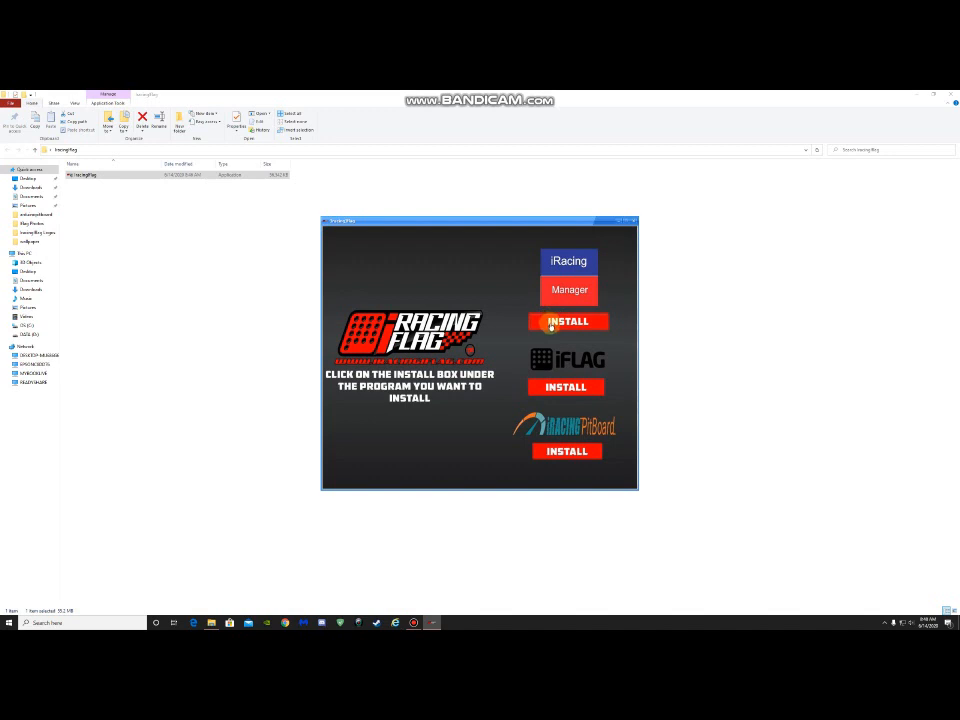
Step: Install iRacingManager in the default folder for Just me, and place its shortcut below the IracingIflag folder on the Desktop
{"action": "left_click", "coordinate": [549, 322]}
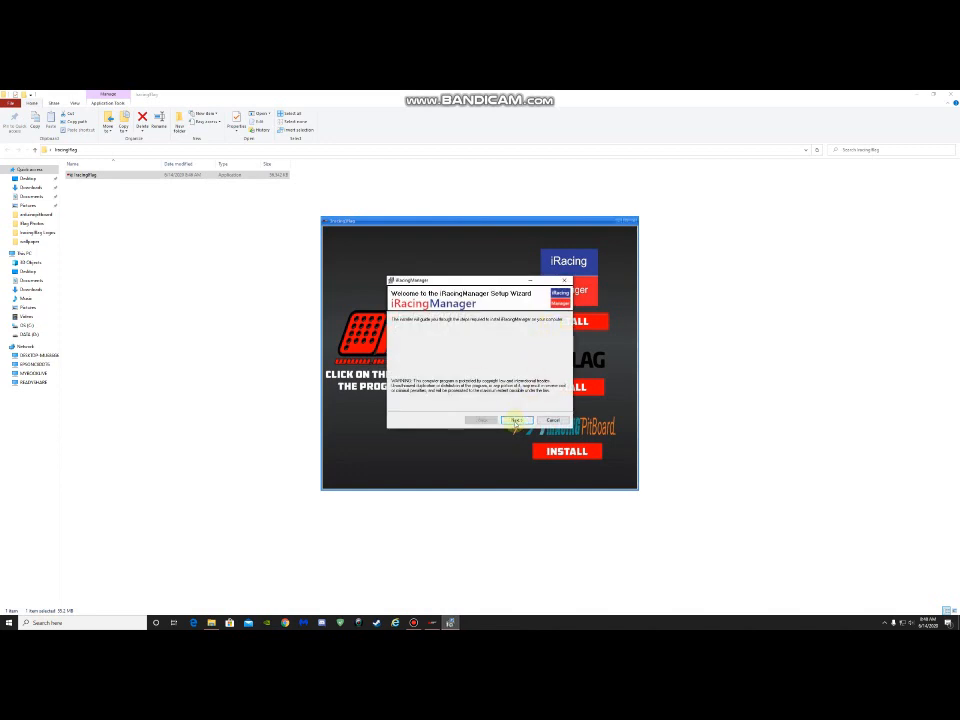
{"action": "left_click", "coordinate": [515, 420]}
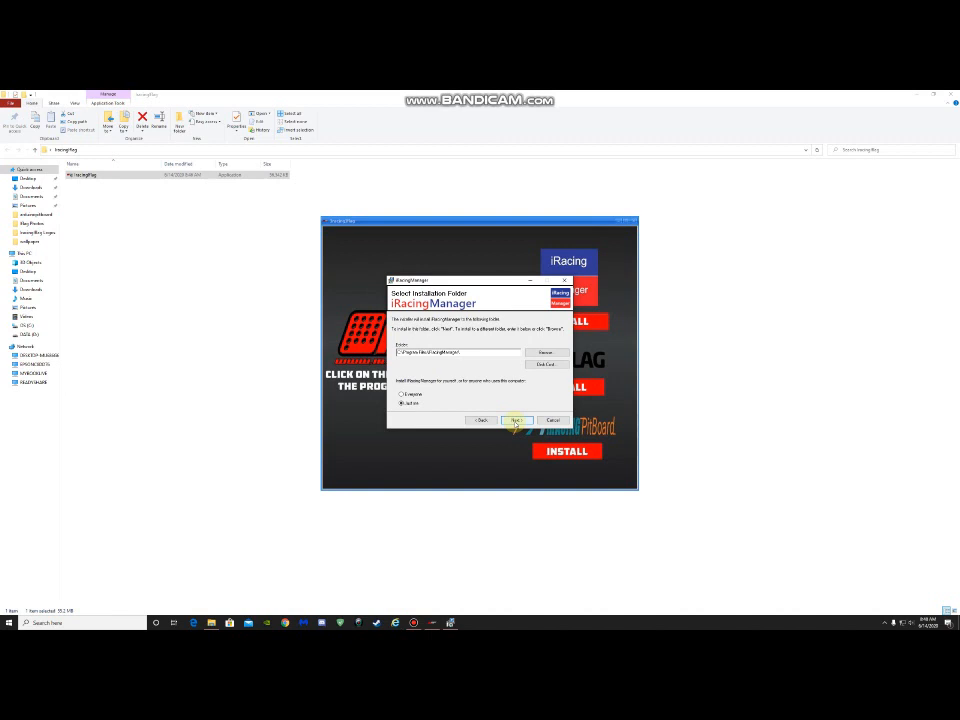
{"action": "left_click", "coordinate": [515, 420]}
{"action": "left_click", "coordinate": [515, 420]}
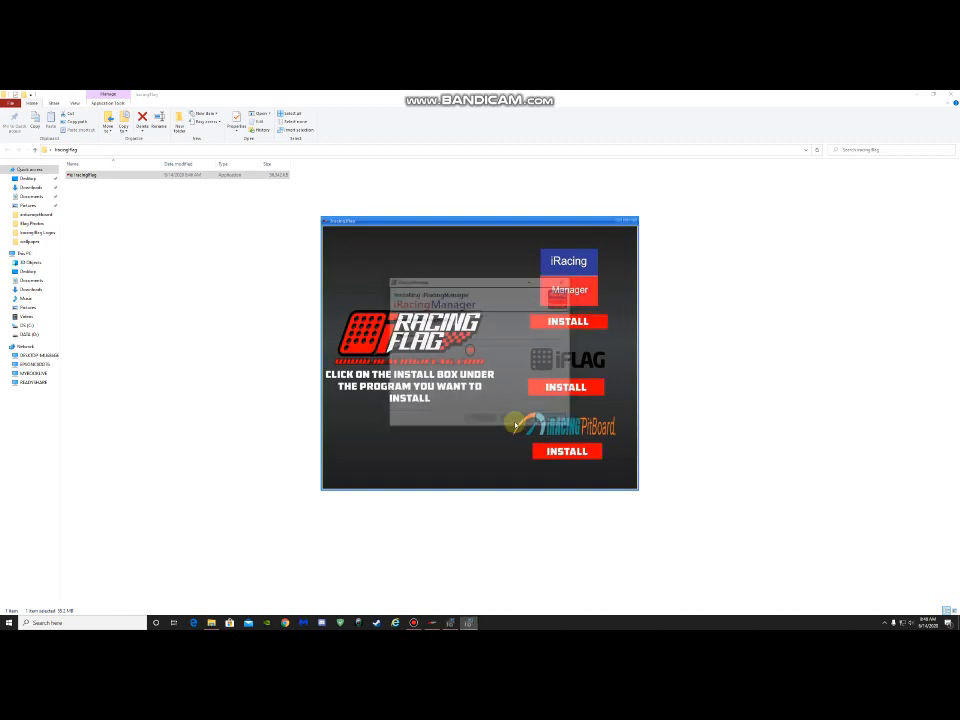
{"action": "left_click", "coordinate": [516, 421]}
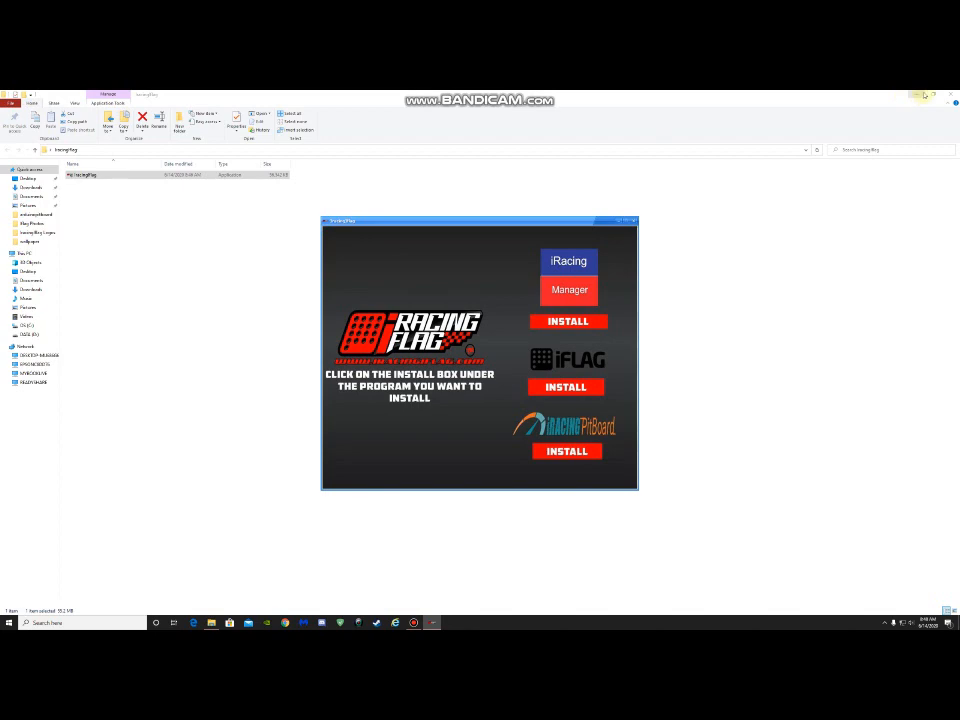
{"action": "left_click", "coordinate": [904, 97]}
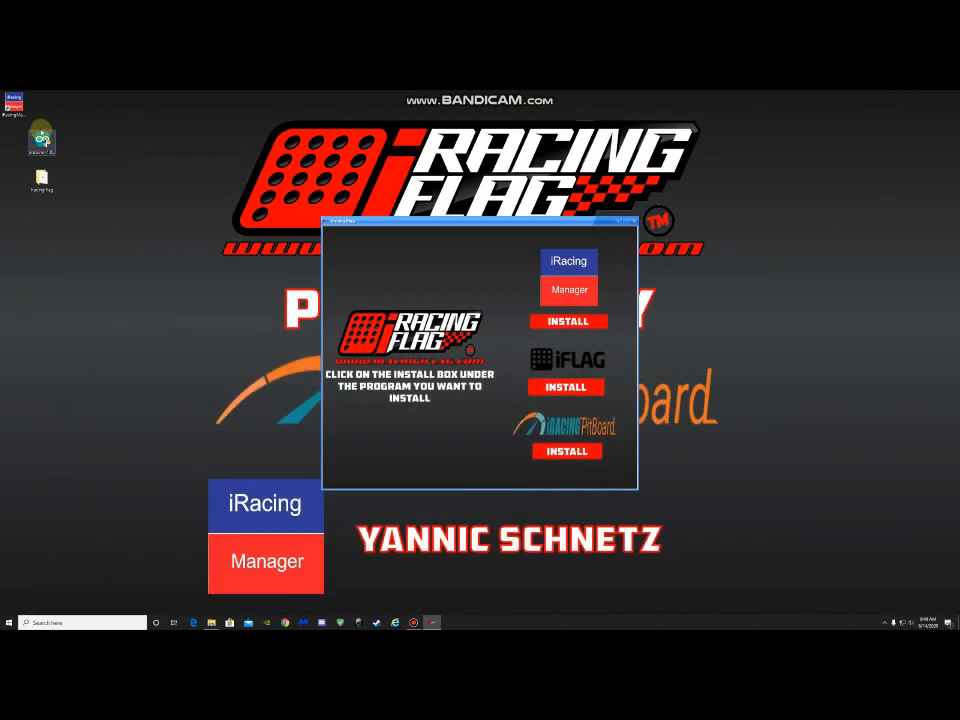
{"action": "left_click_drag", "start_coordinate": [14, 103], "coordinate": [30, 230]}
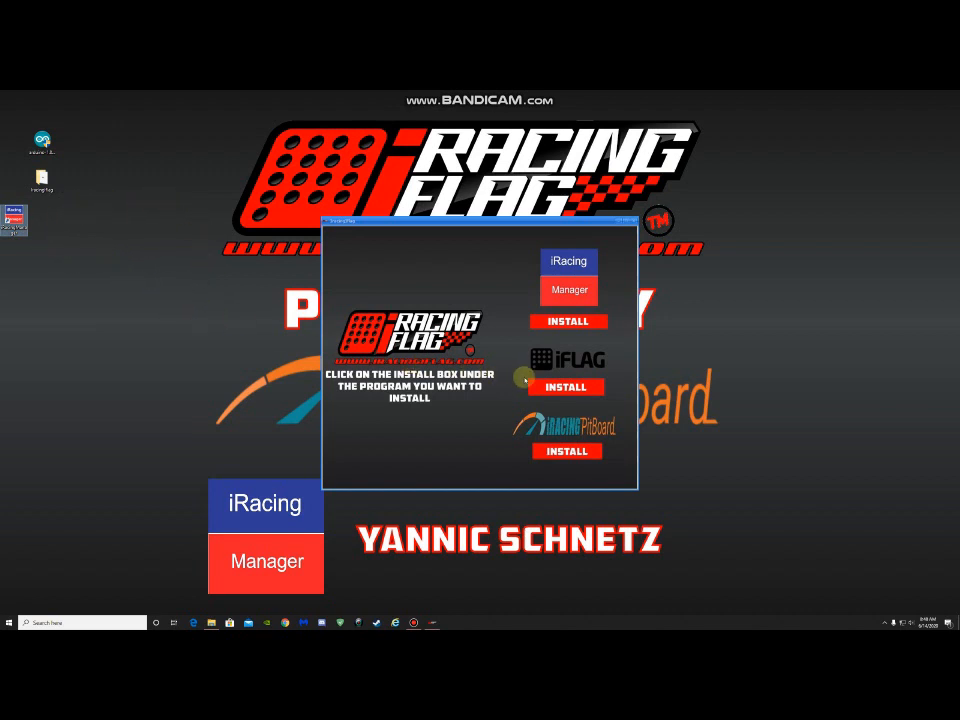
Step: Install iRacingPitboard to the Desktop, close the IracingIflag installer, and place the new folder below the iRacingManager shortcut
{"action": "left_click", "coordinate": [568, 452]}
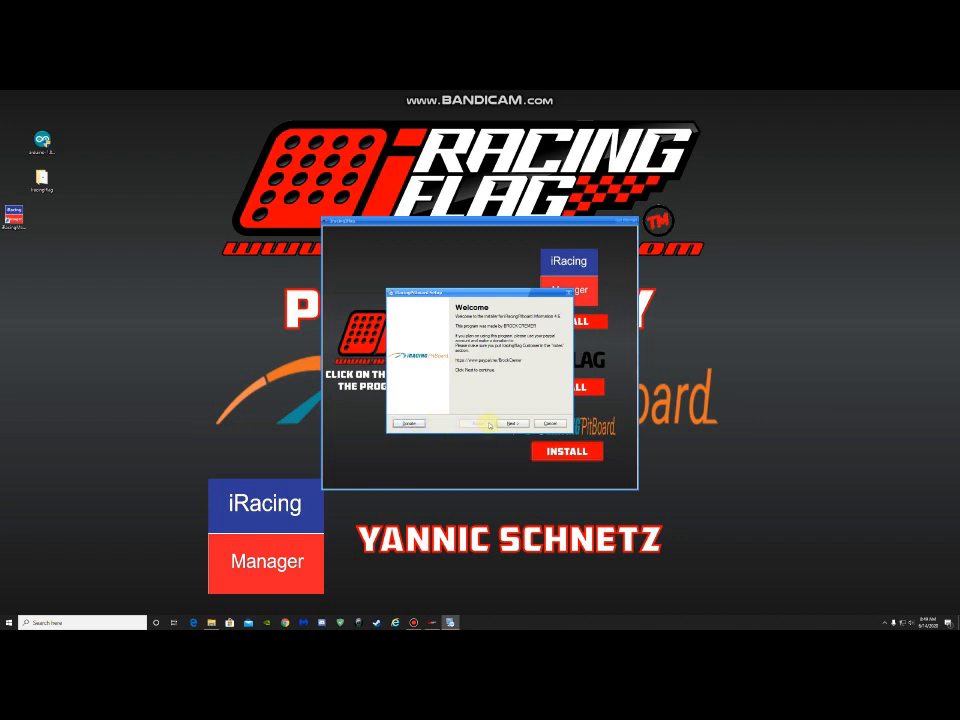
{"action": "left_click", "coordinate": [511, 424]}
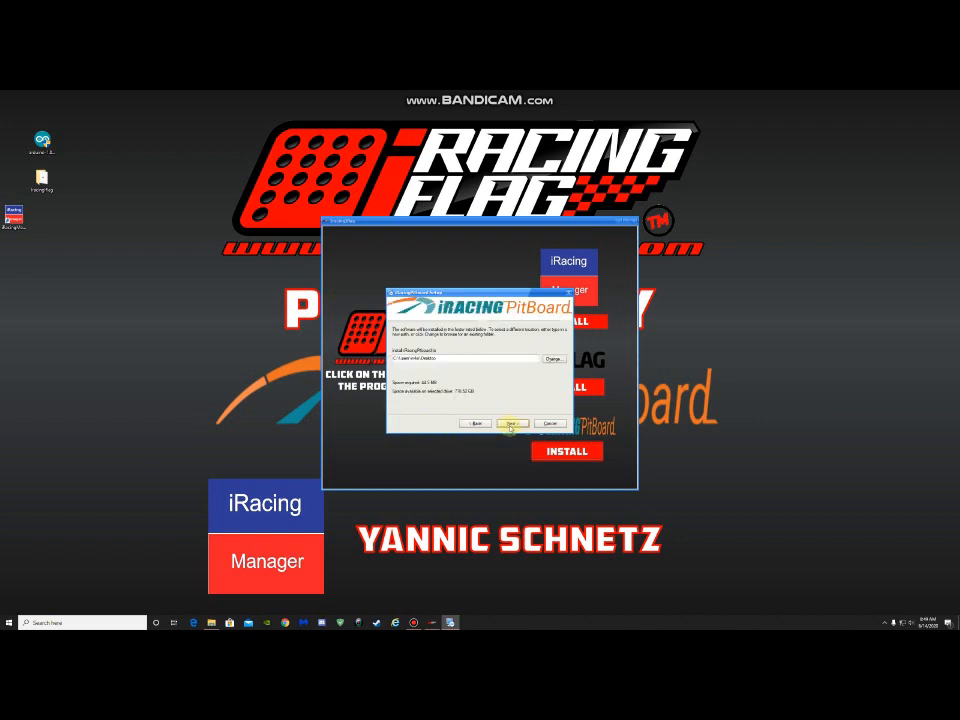
{"action": "left_click", "coordinate": [511, 424]}
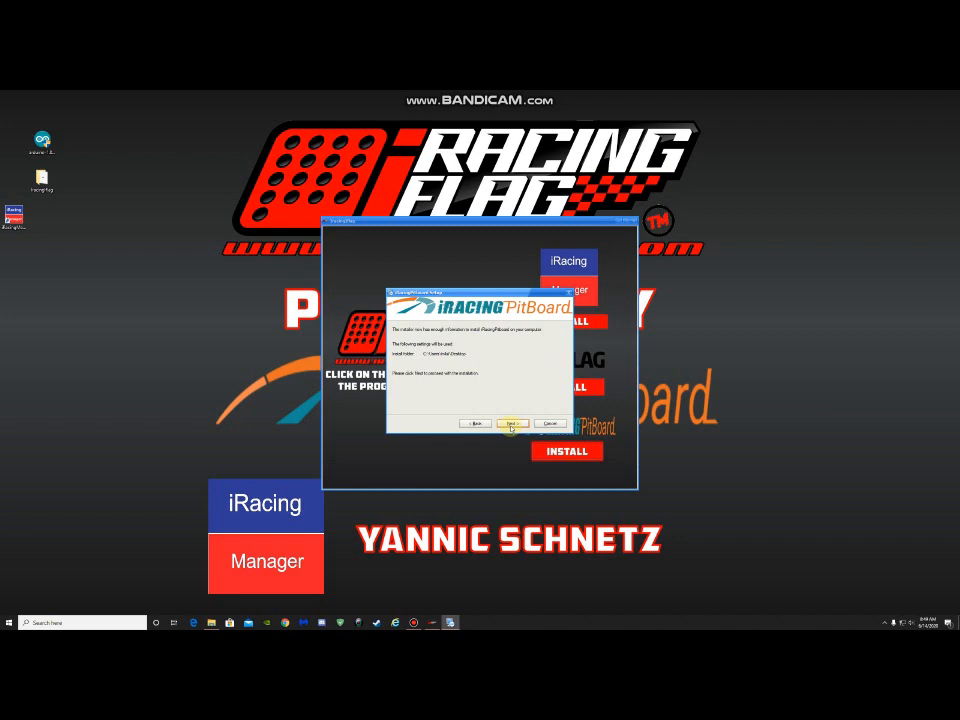
{"action": "left_click", "coordinate": [511, 424]}
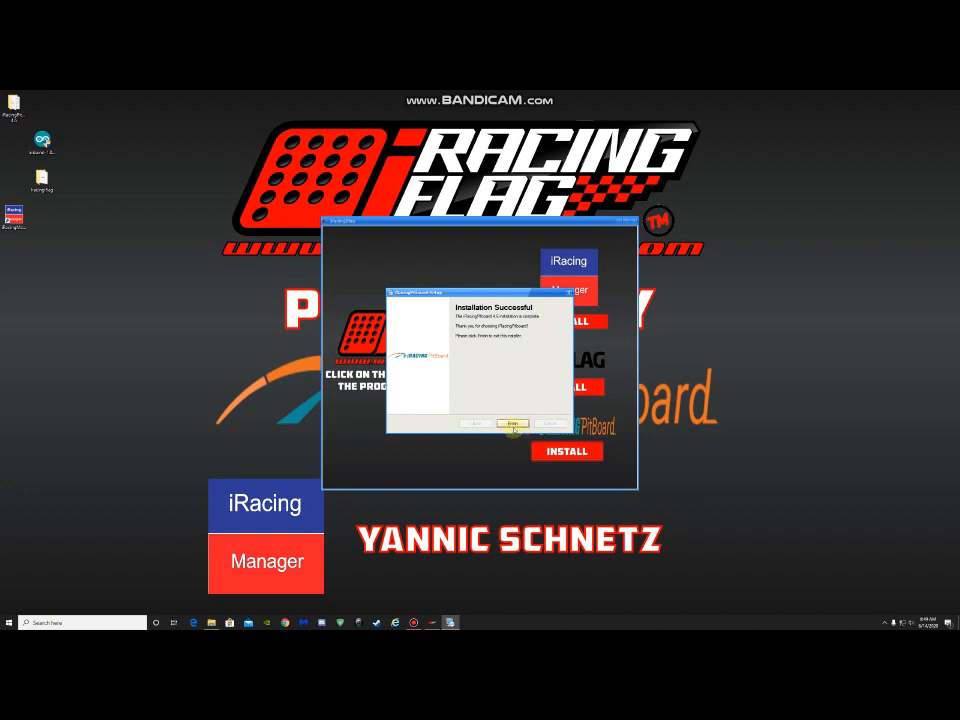
{"action": "left_click", "coordinate": [512, 424]}
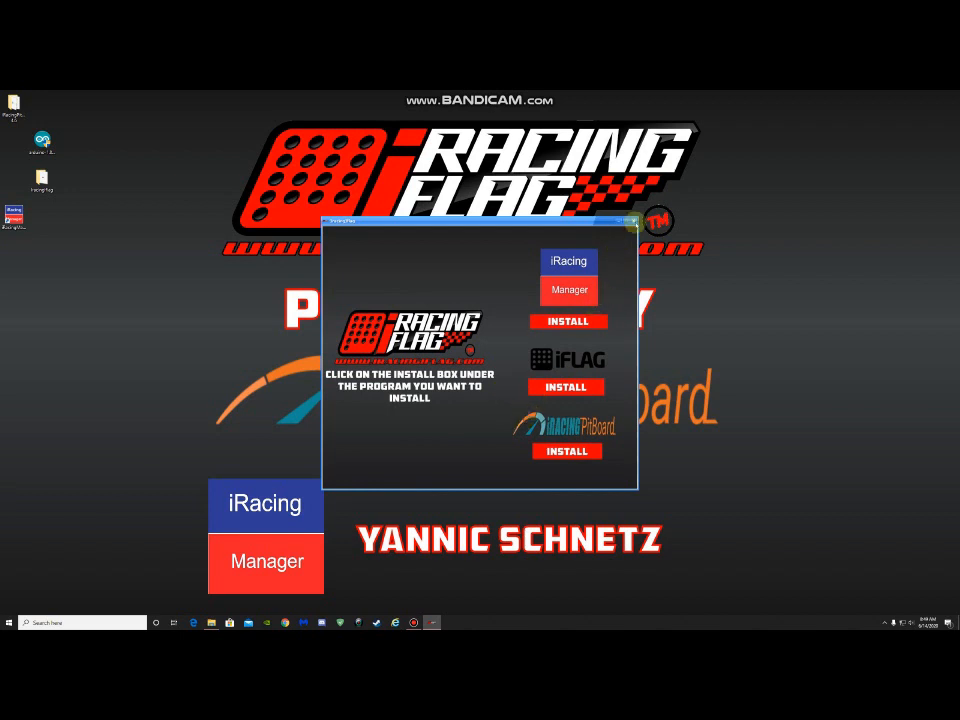
{"action": "left_click", "coordinate": [633, 222]}
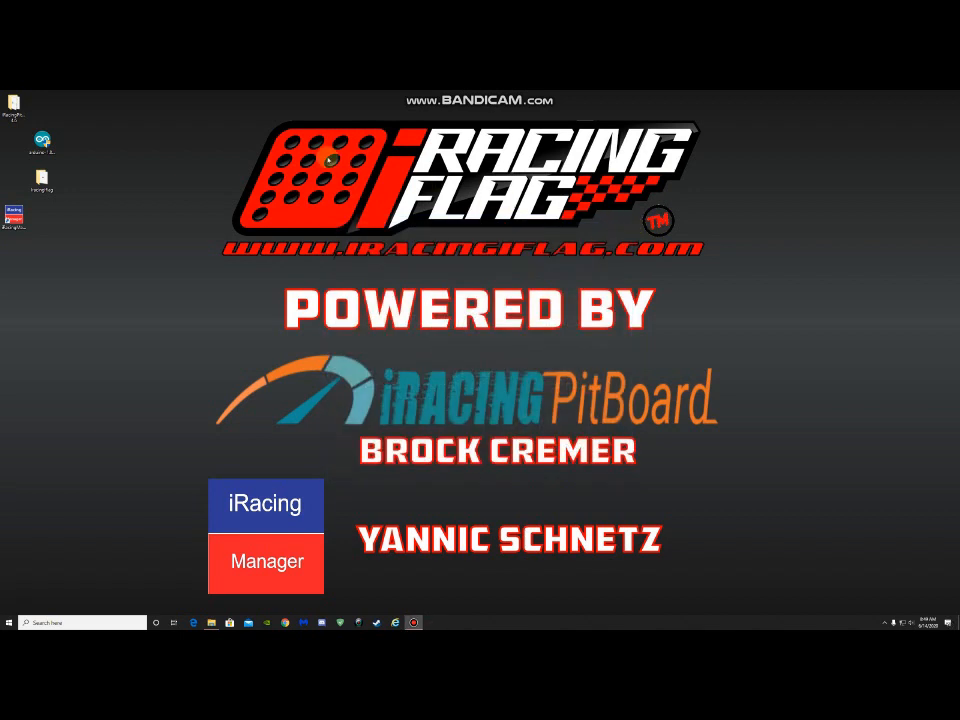
{"action": "left_click_drag", "start_coordinate": [20, 112], "coordinate": [20, 258]}
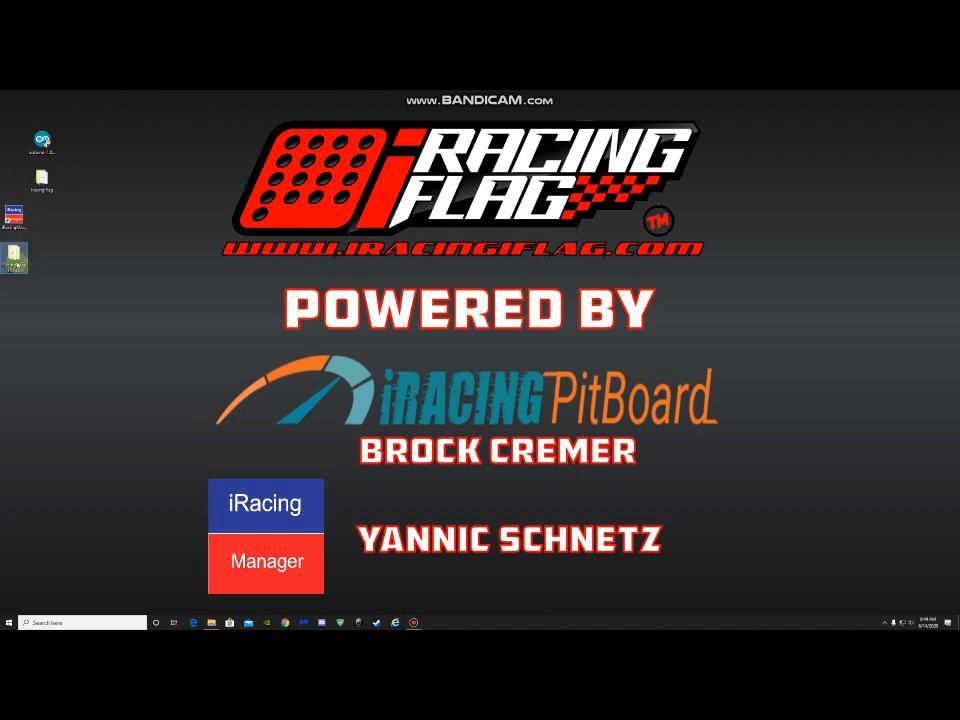
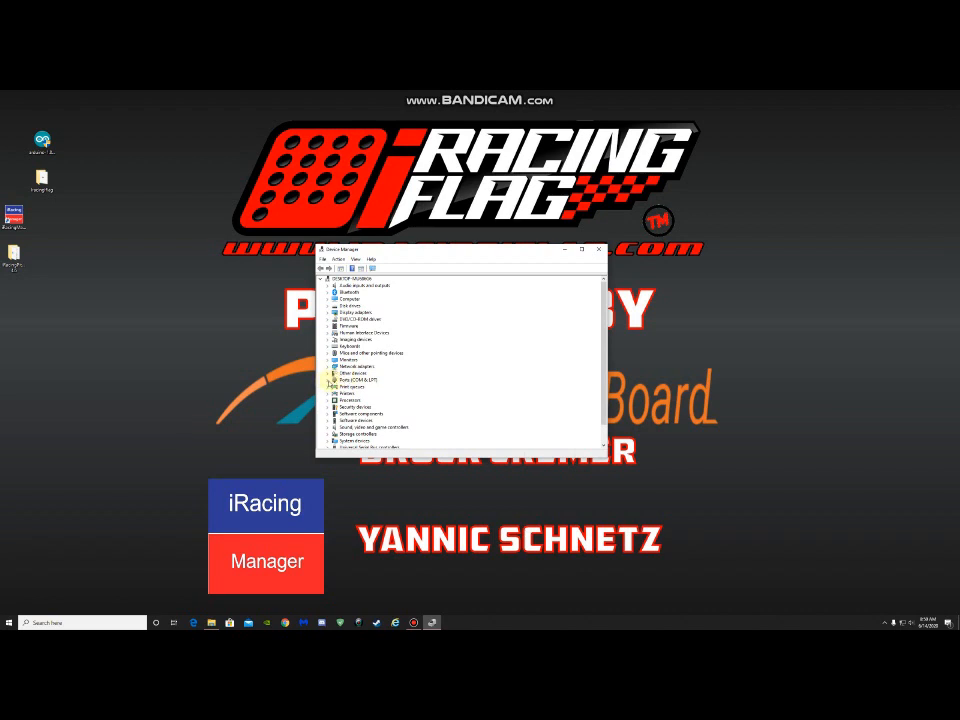
Step: Examine Ports (COM & LPT) in Device Manager to find the Arduino's COM port, and close Device Manager
{"action": "left_click", "coordinate": [330, 381]}
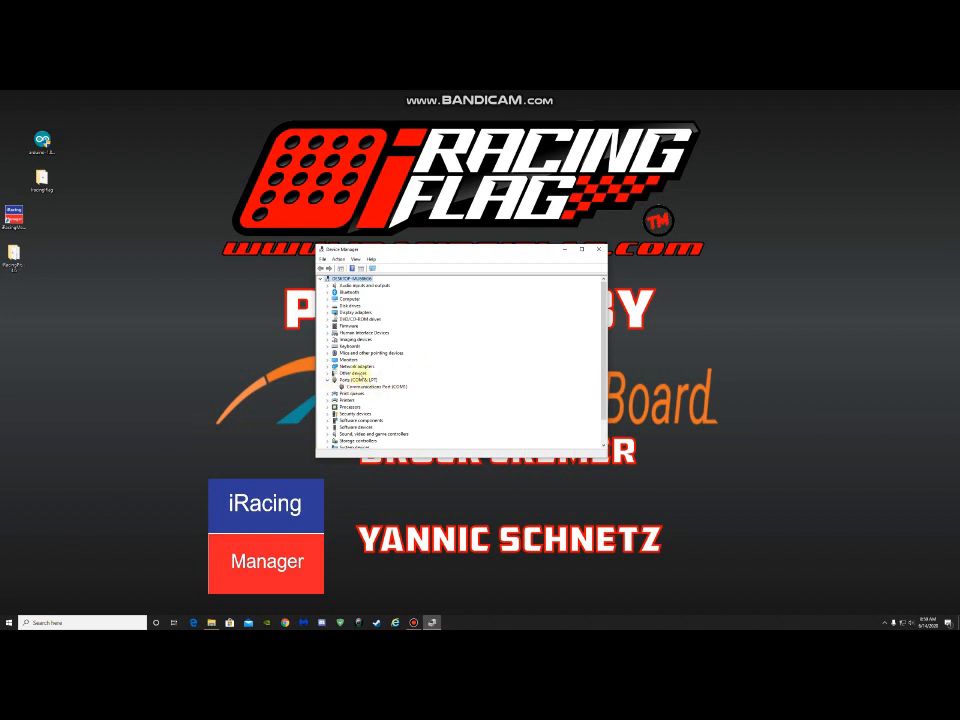
{"action": "left_click", "coordinate": [330, 380]}
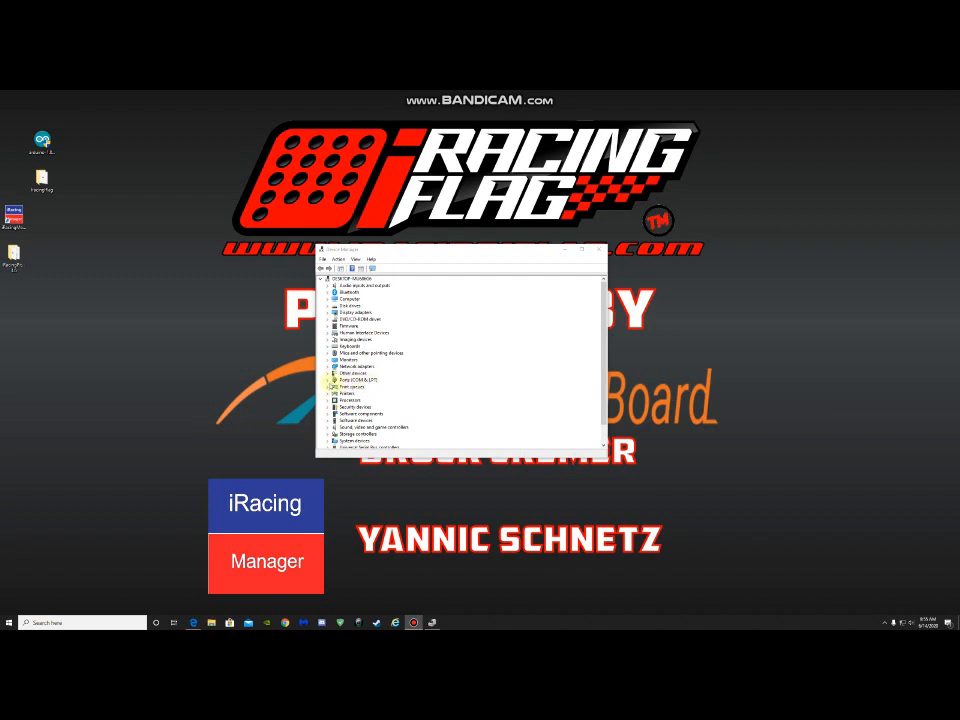
{"action": "left_click", "coordinate": [331, 382]}
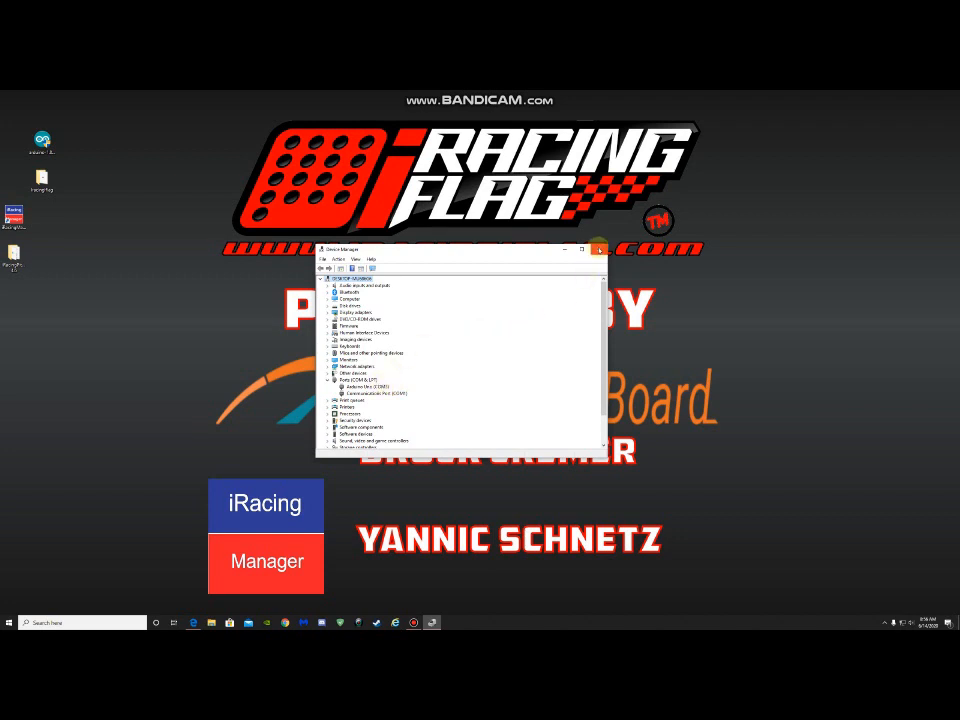
{"action": "left_click", "coordinate": [598, 249]}
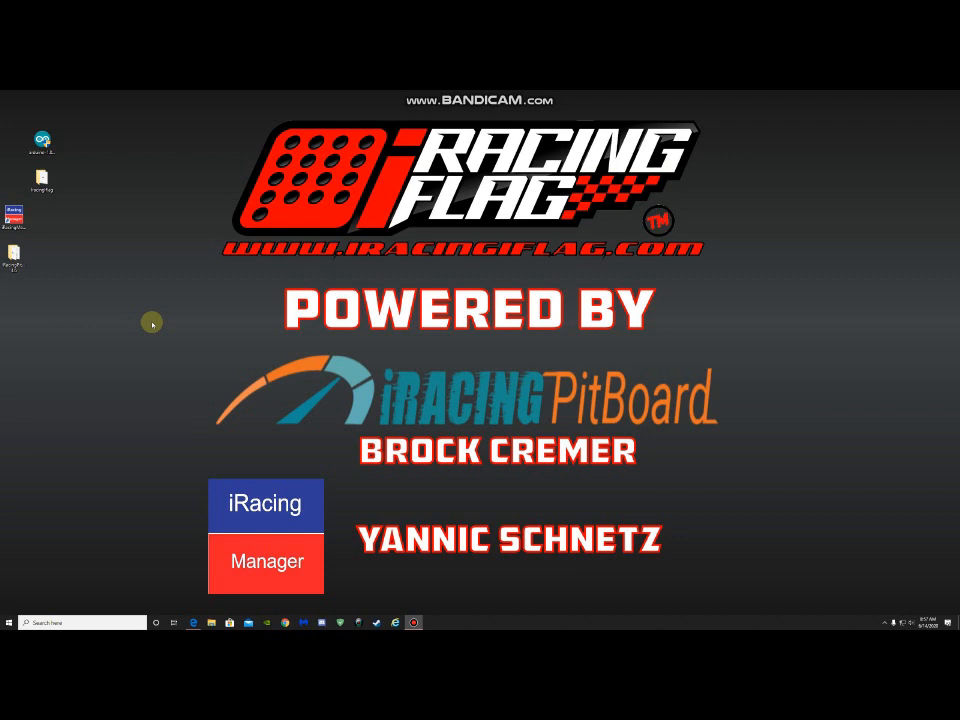
Step: Open iRacing Manager and install the offered update to version 1.2.0 with the default setup options
{"action": "double_click", "coordinate": [22, 213]}
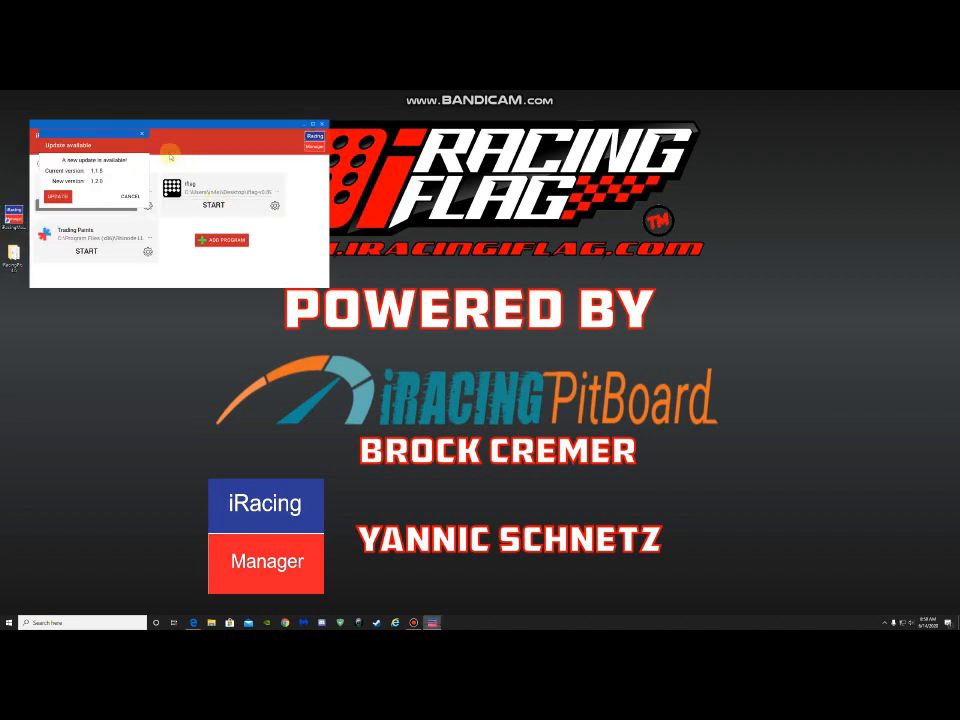
{"action": "left_click_drag", "start_coordinate": [170, 122], "coordinate": [358, 168]}
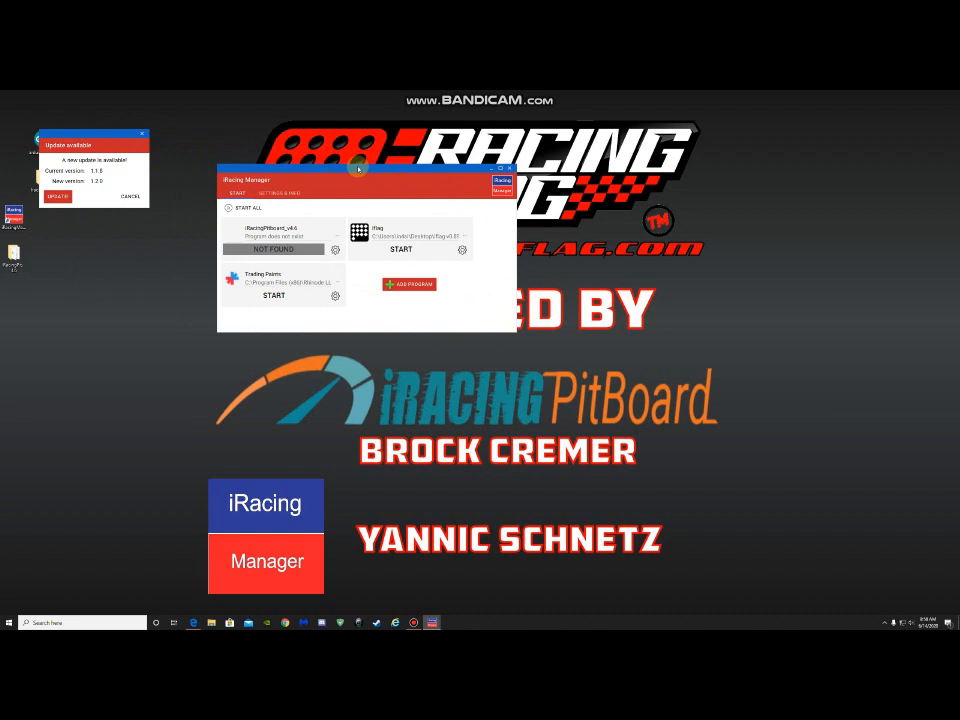
{"action": "left_click", "coordinate": [60, 197]}
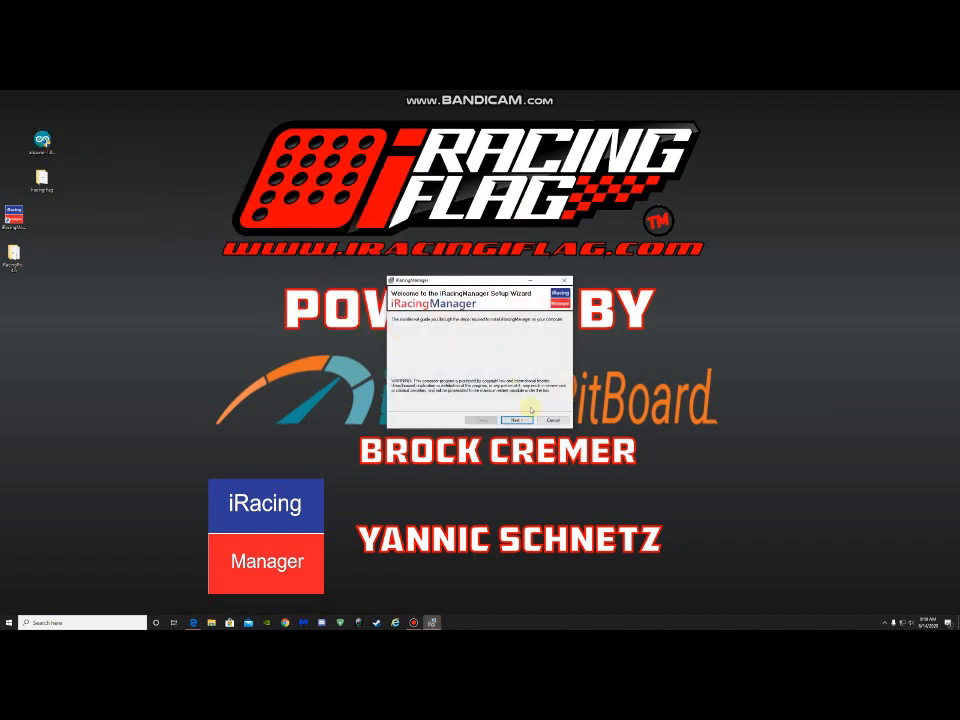
{"action": "left_click", "coordinate": [517, 420]}
{"action": "left_click", "coordinate": [517, 421]}
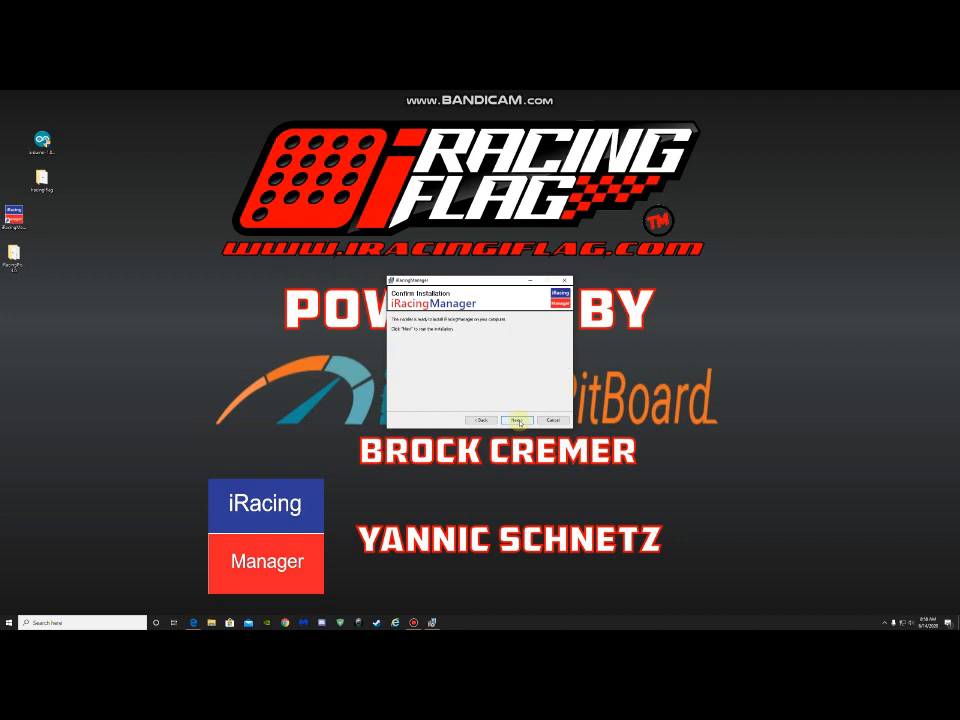
{"action": "left_click", "coordinate": [517, 421]}
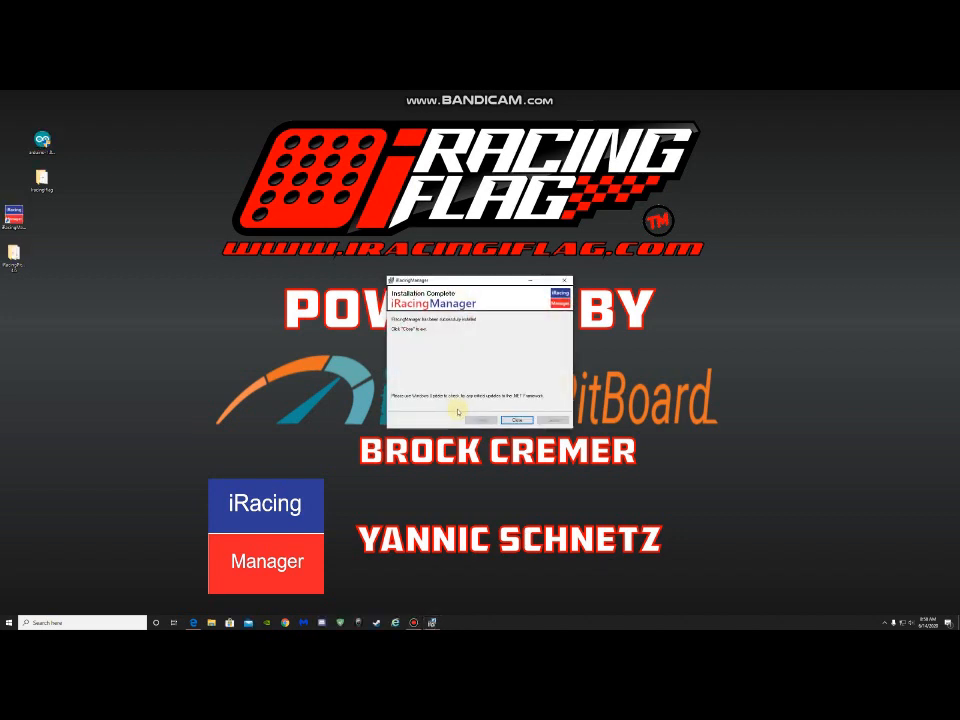
{"action": "left_click", "coordinate": [514, 419]}
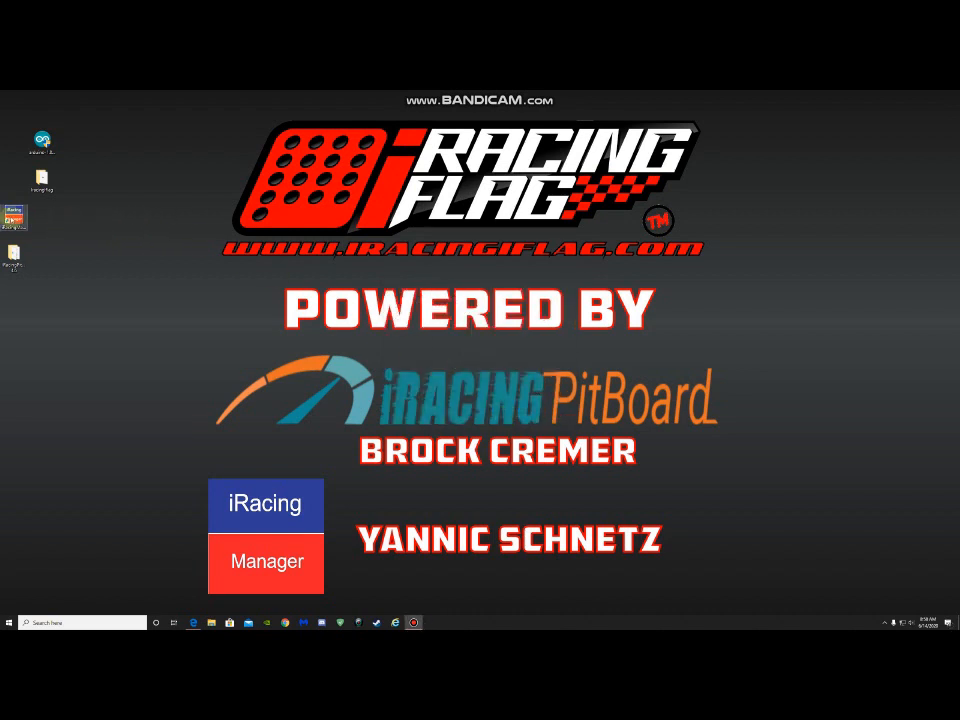
Step: Reopen iRacing Manager and point the iRacingPitboard_v4.6 entry to the iRacingPitboard_v4.6 application in the iRacingPitboard_v4.6 folder on the Desktop
{"action": "double_click", "coordinate": [14, 217]}
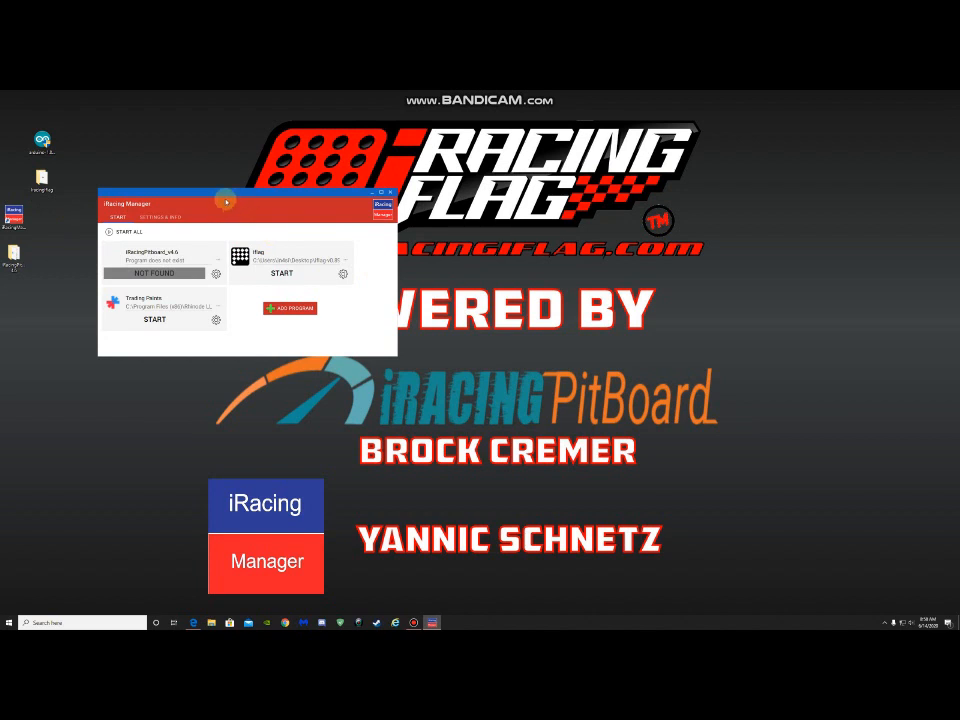
{"action": "left_click_drag", "start_coordinate": [221, 193], "coordinate": [430, 220]}
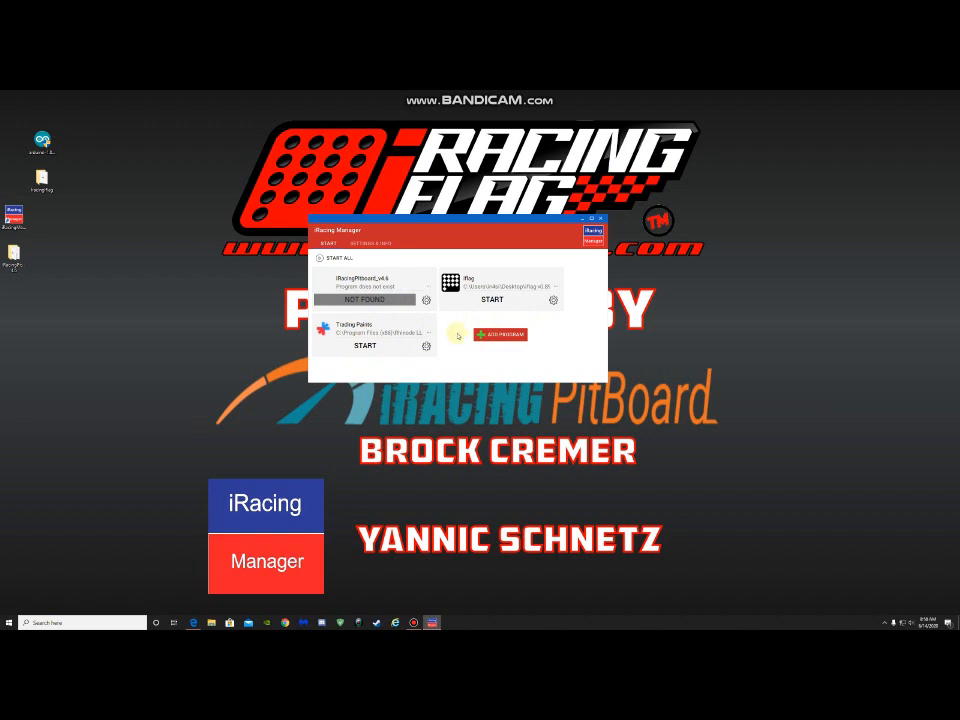
{"action": "left_click", "coordinate": [429, 289]}
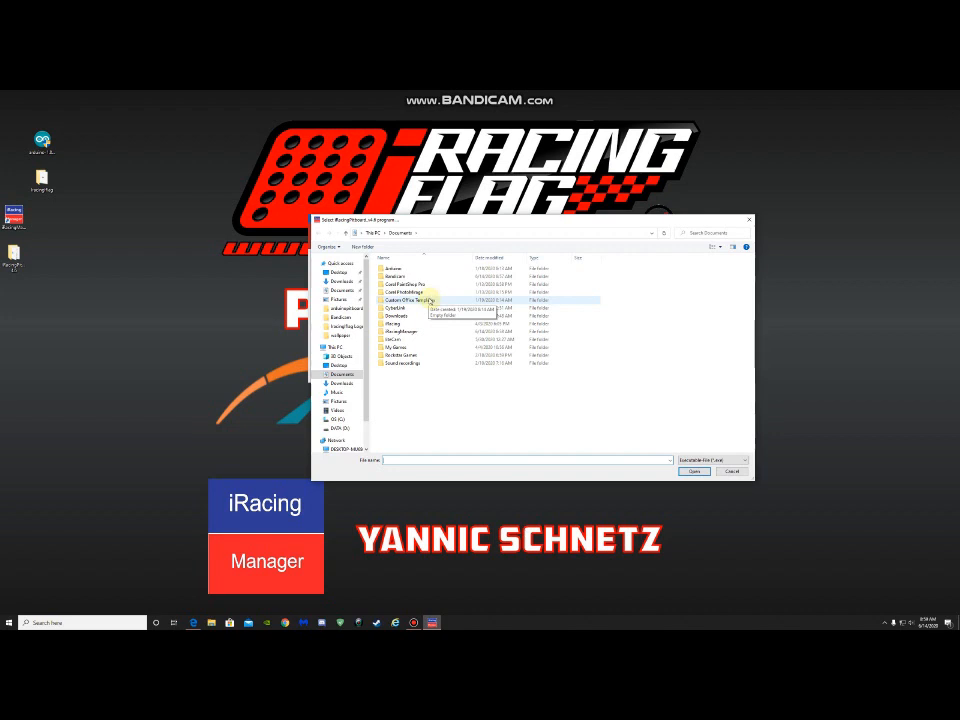
{"action": "left_click", "coordinate": [339, 273]}
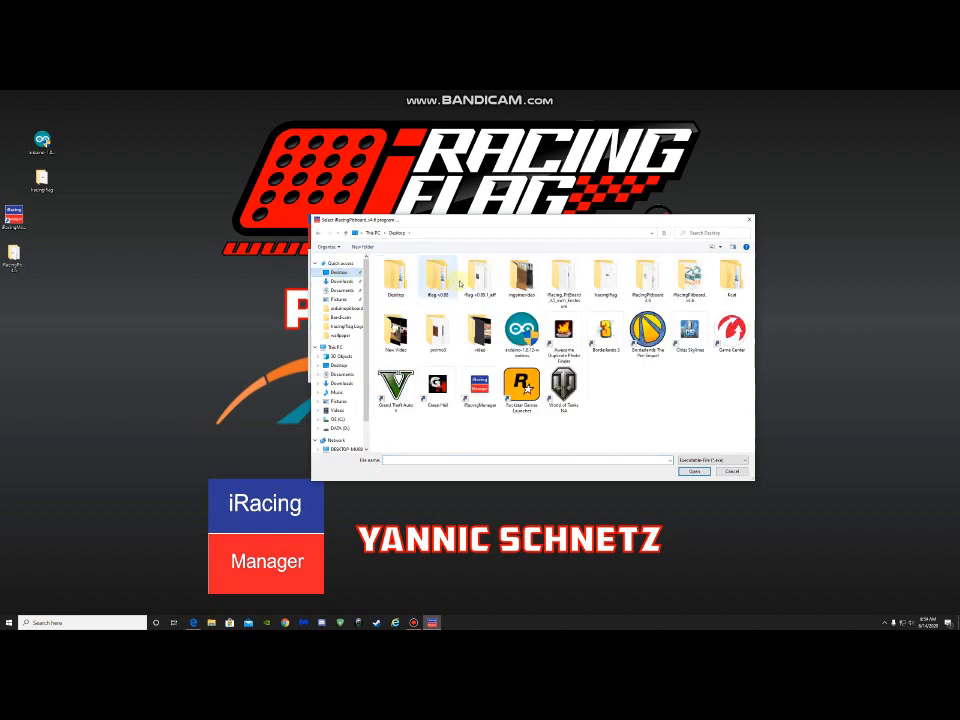
{"action": "double_click", "coordinate": [689, 295]}
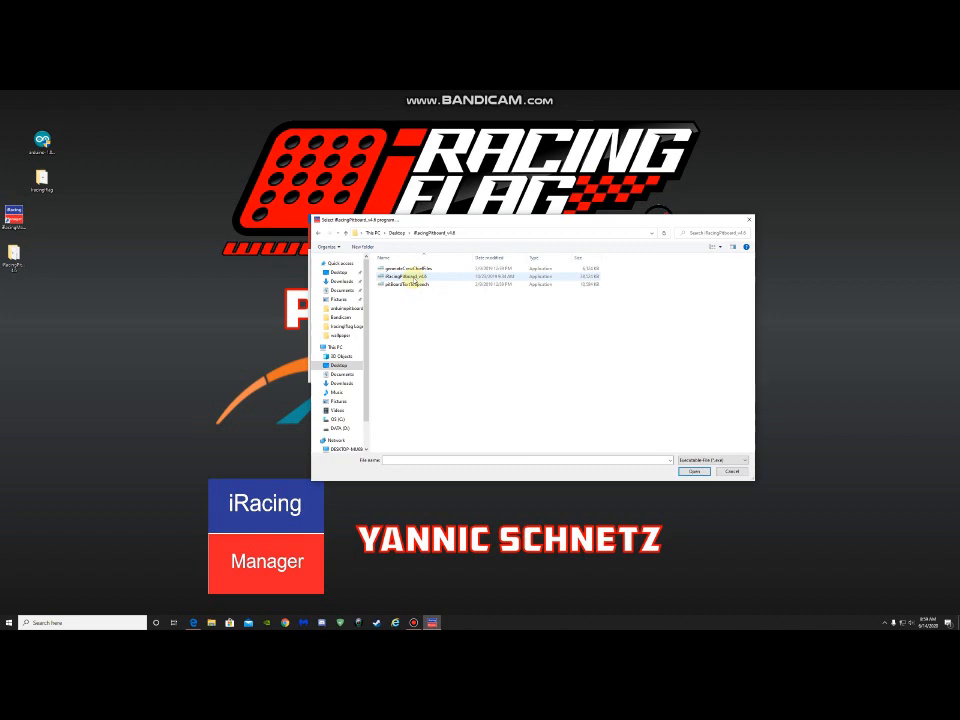
{"action": "left_click", "coordinate": [411, 278]}
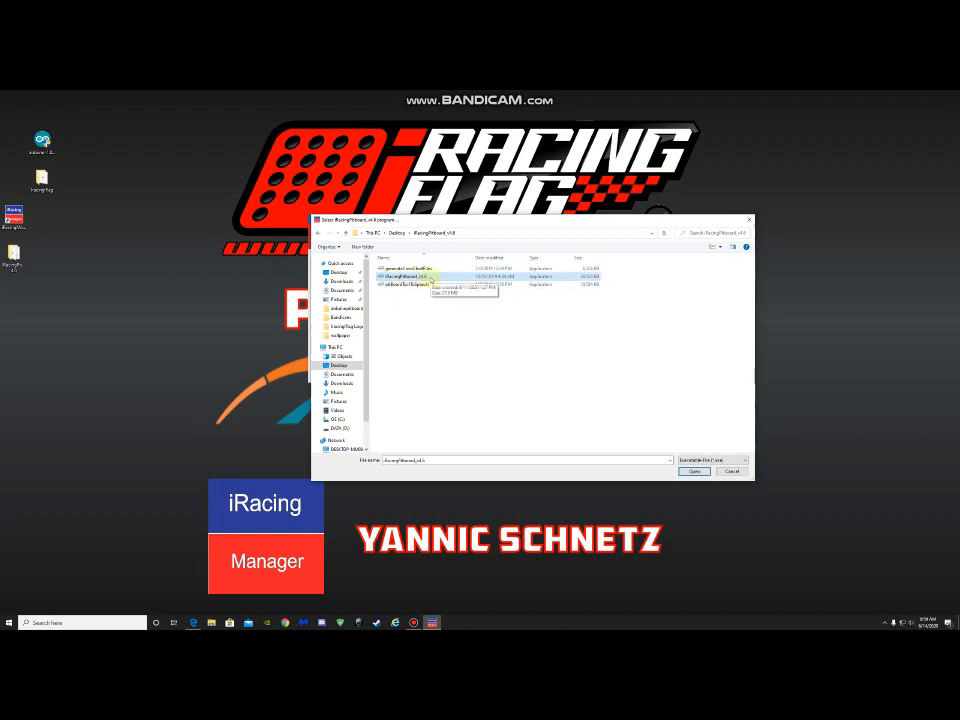
{"action": "left_click", "coordinate": [692, 471]}
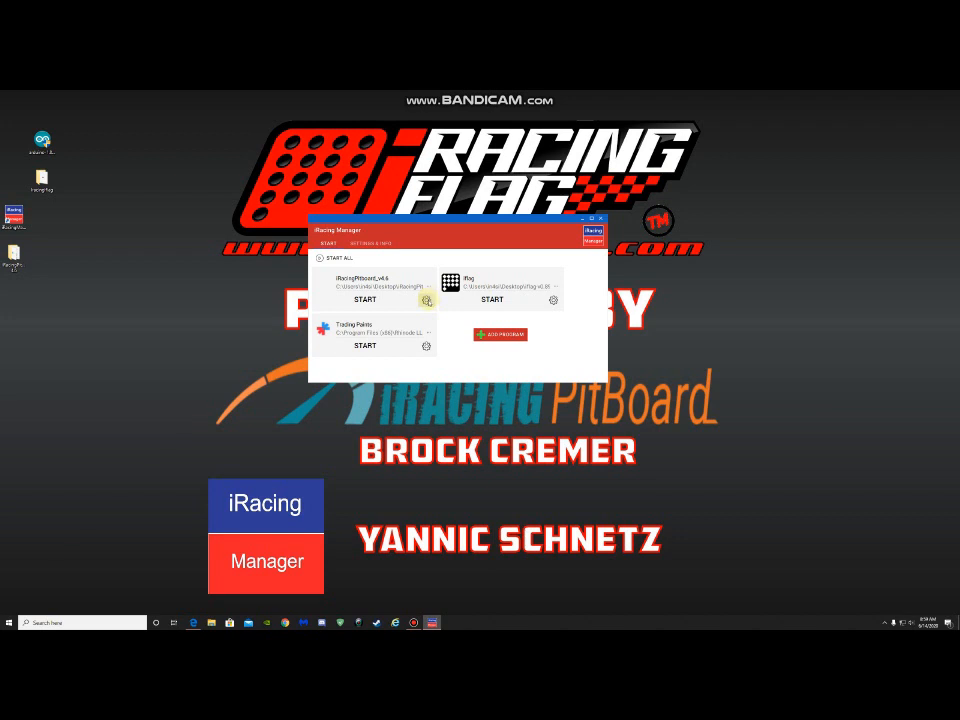
Step: Edit the iRacingPitboard_v4.6 program entry and paste "com3 -g -sfw -slt -c -scd" as its arguments
{"action": "left_click", "coordinate": [427, 300]}
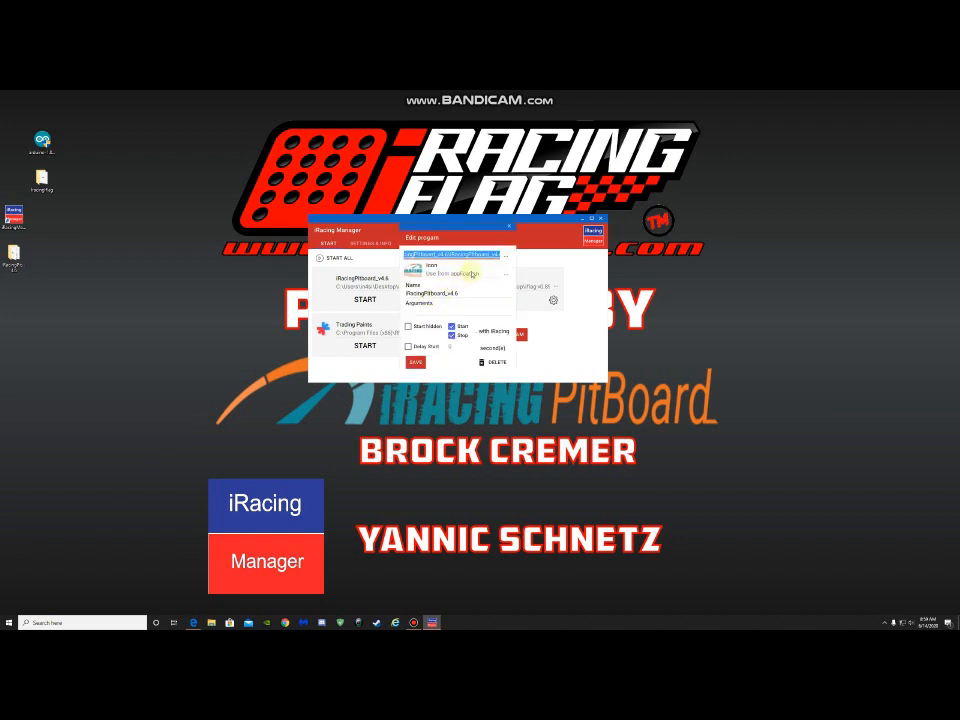
{"action": "left_click", "coordinate": [415, 311]}
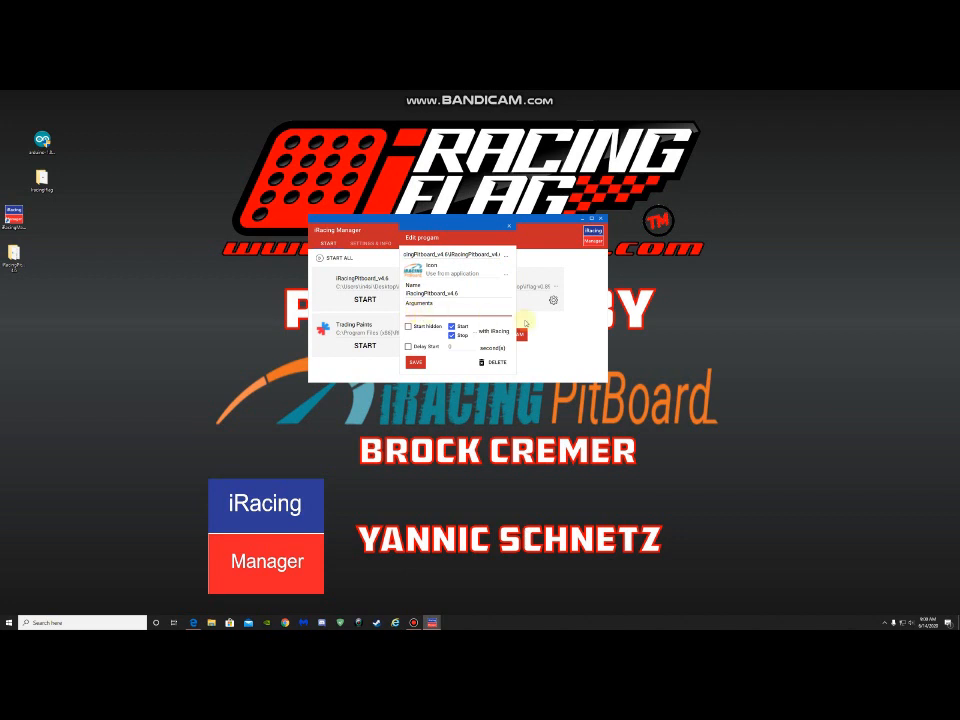
{"action": "left_click", "coordinate": [193, 622]}
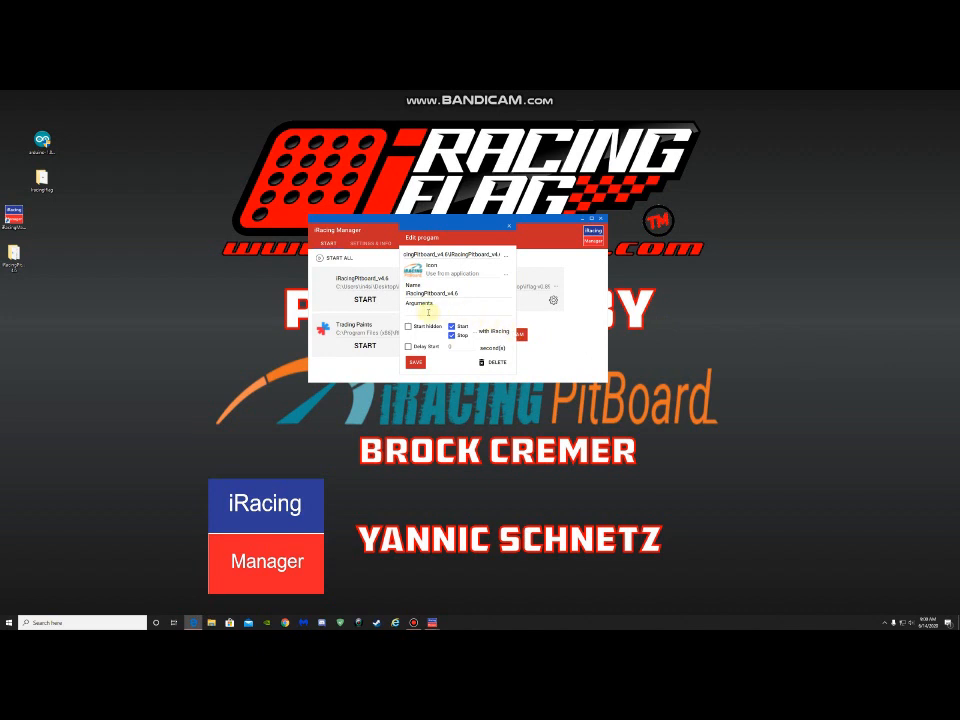
{"action": "right_click", "coordinate": [429, 312]}
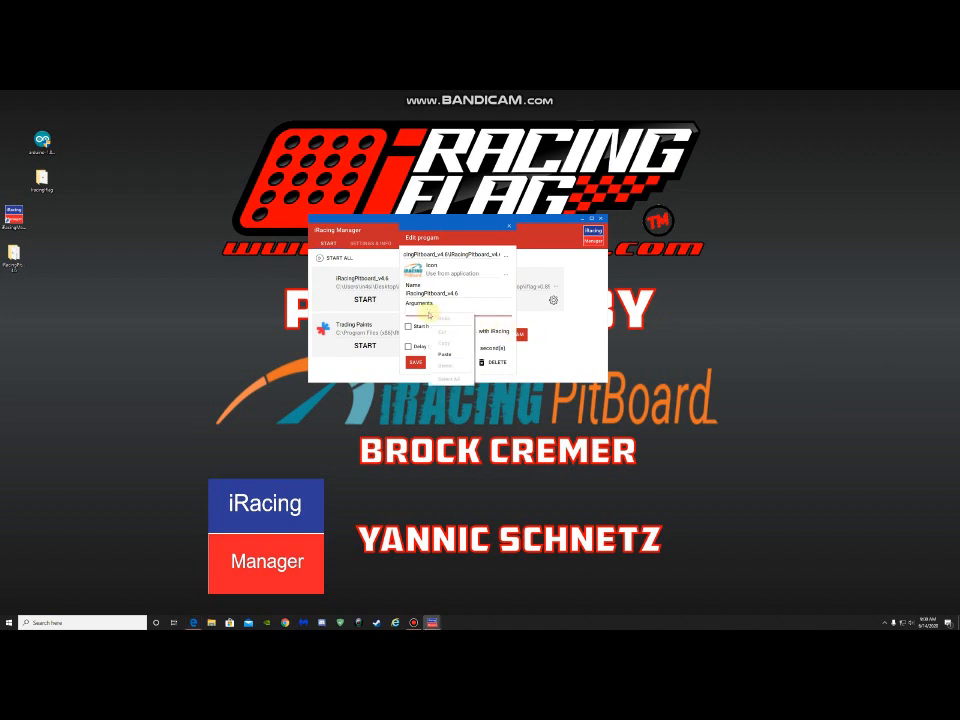
{"action": "left_click", "coordinate": [443, 354]}
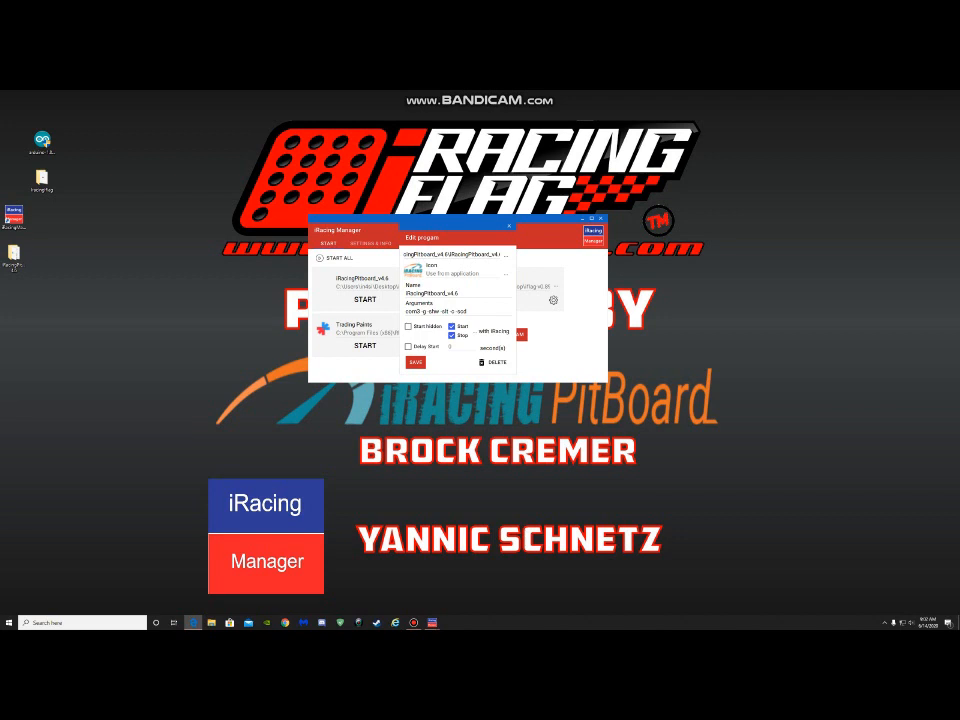
Step: Append -hdmo to the iRacingPitboard_v4.6 arguments, save the entry, and start all programs
{"action": "left_click", "coordinate": [478, 312]}
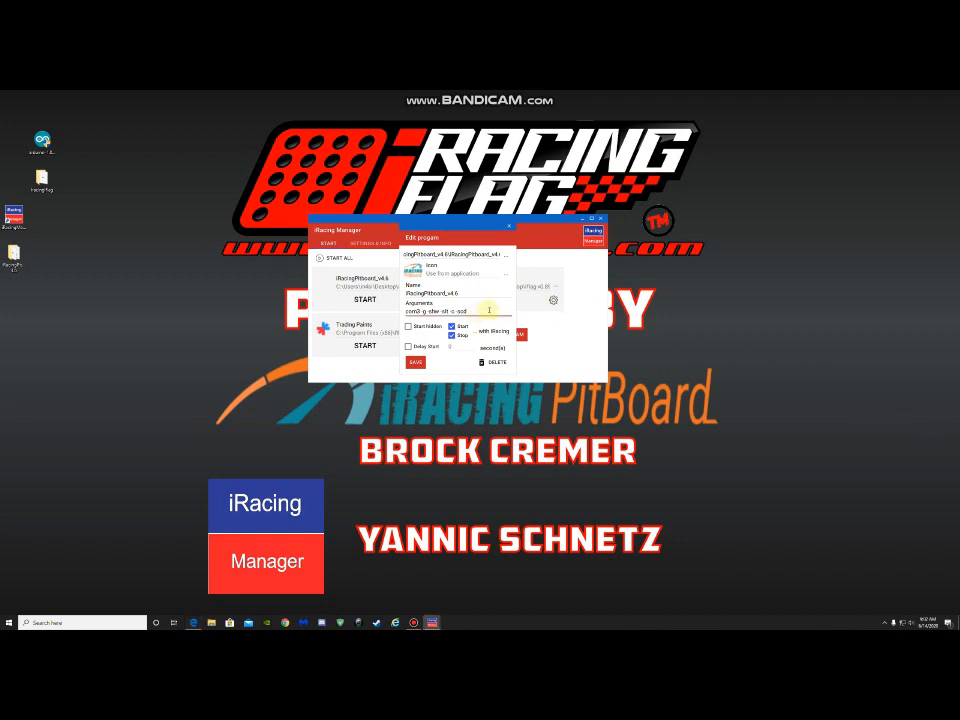
{"action": "type", "text": "-"}
{"action": "type", "text": "hdmo"}
{"action": "left_click", "coordinate": [416, 362]}
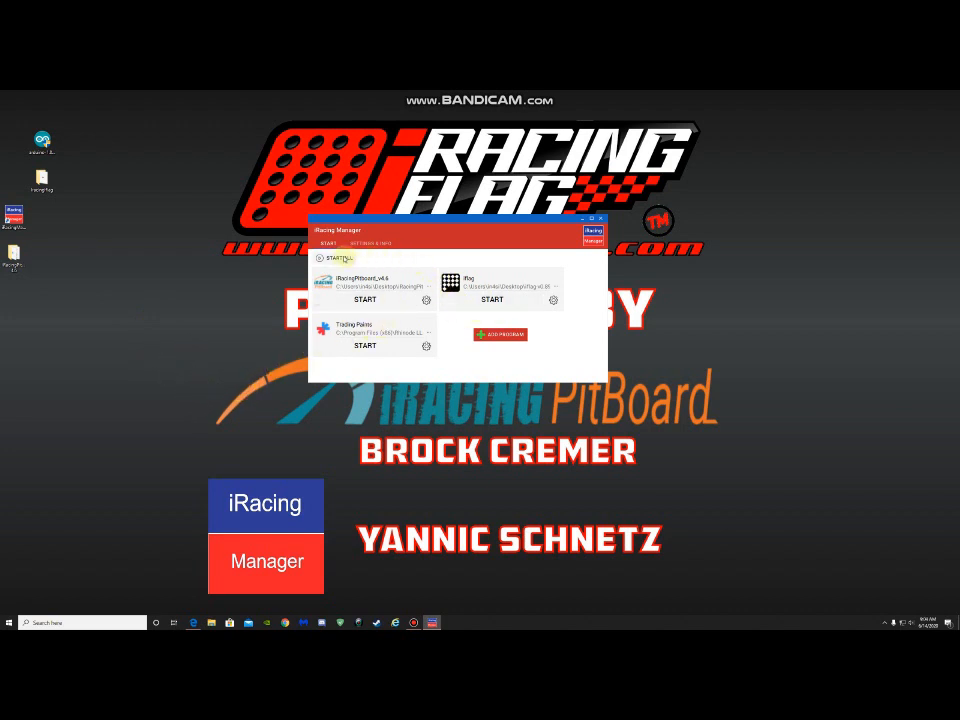
{"action": "left_click", "coordinate": [338, 258]}
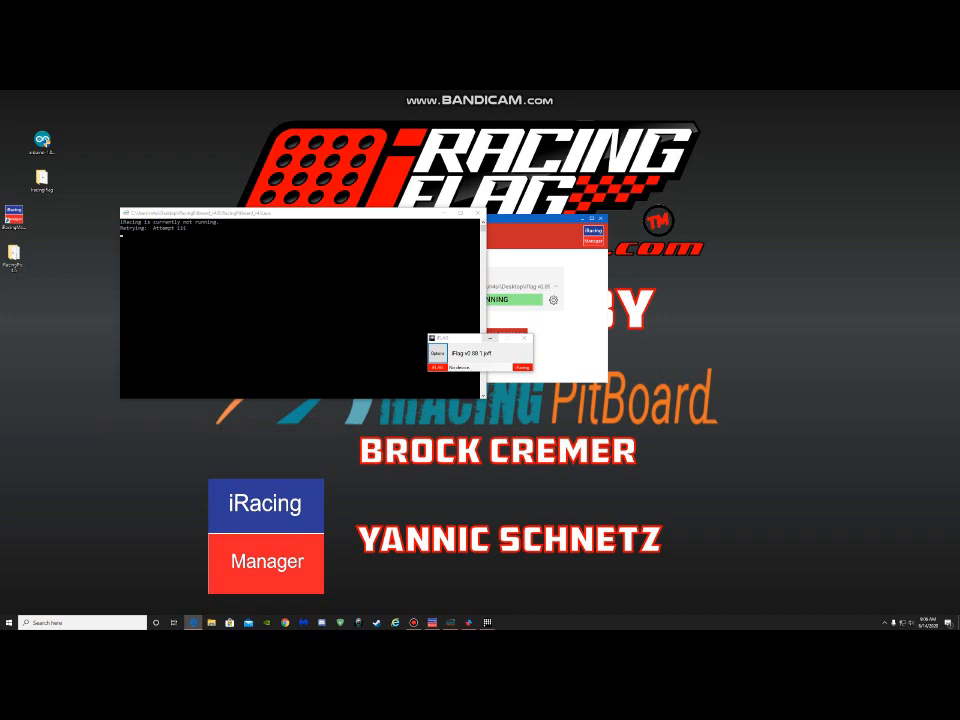
Step: Bring the Facebook browser window onto this screen, clear the iFlag window and notifications prompt, and open the Iracingiflag page
{"action": "left_click_drag", "start_coordinate": [959, 110], "coordinate": [551, 94]}
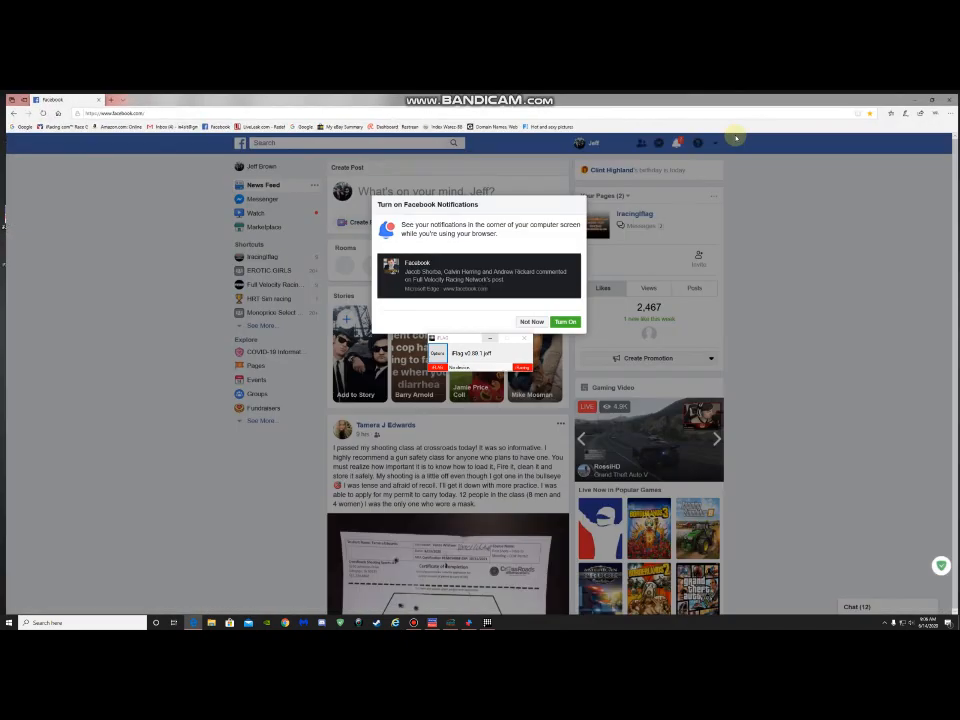
{"action": "left_click", "coordinate": [522, 340]}
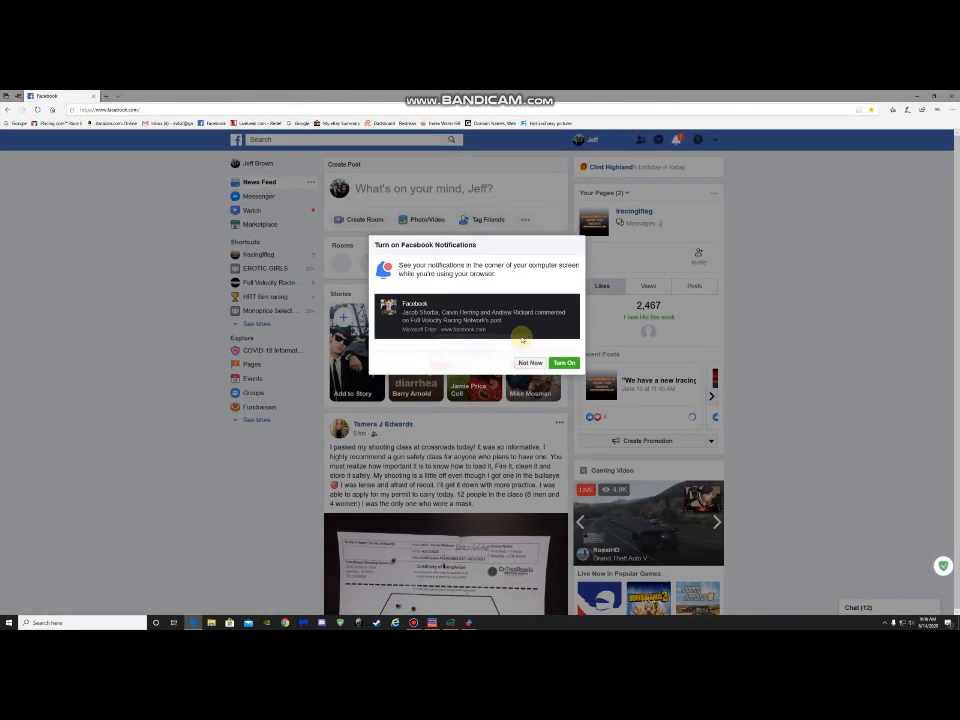
{"action": "left_click", "coordinate": [530, 363]}
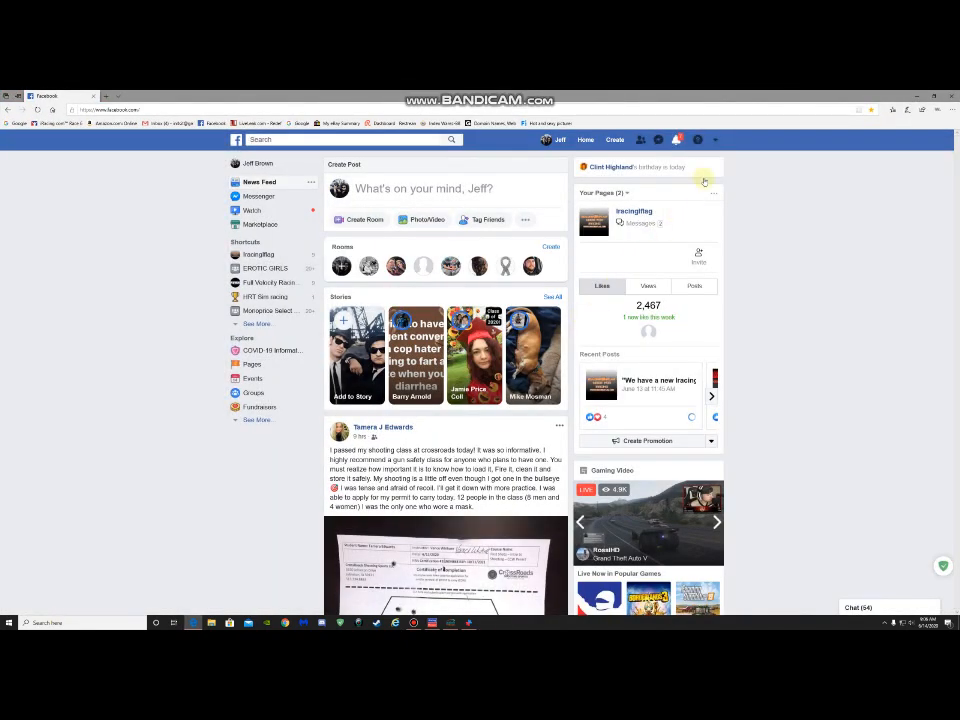
{"action": "left_click", "coordinate": [632, 211]}
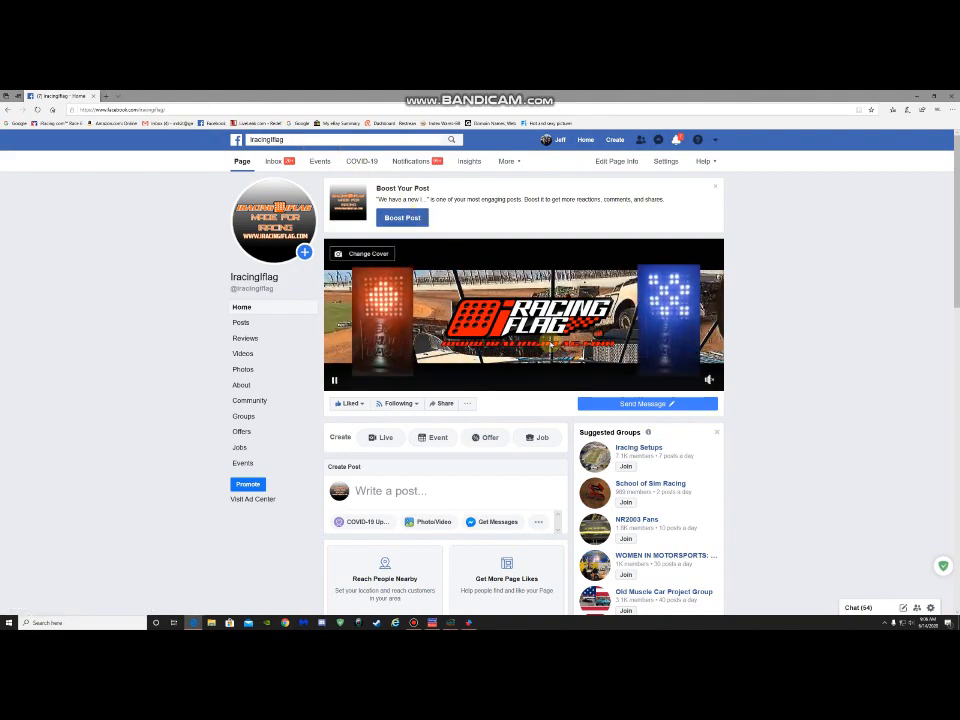
Step: Search Facebook for "iracingiflag group" and open the Iracingiflag Group
{"action": "left_click", "coordinate": [302, 140]}
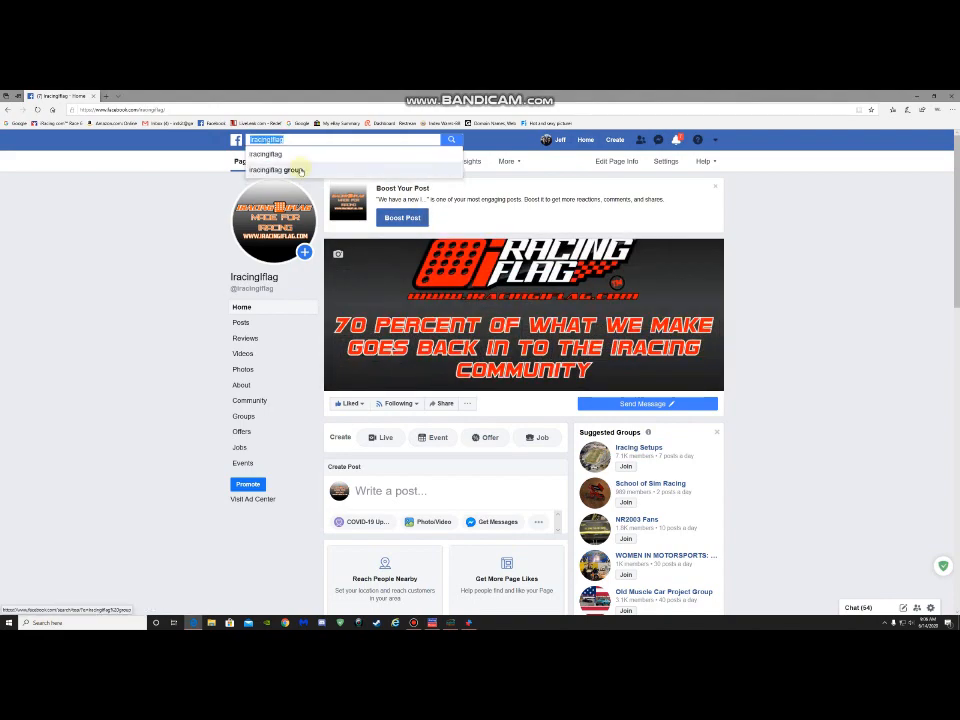
{"action": "left_click", "coordinate": [299, 171]}
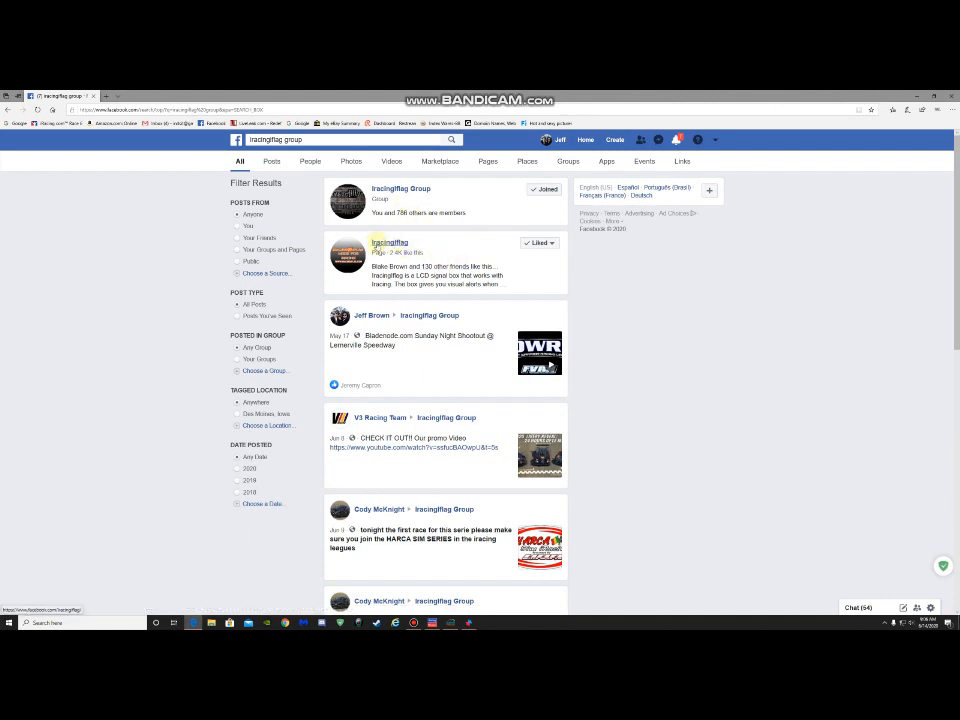
{"action": "left_click", "coordinate": [396, 189]}
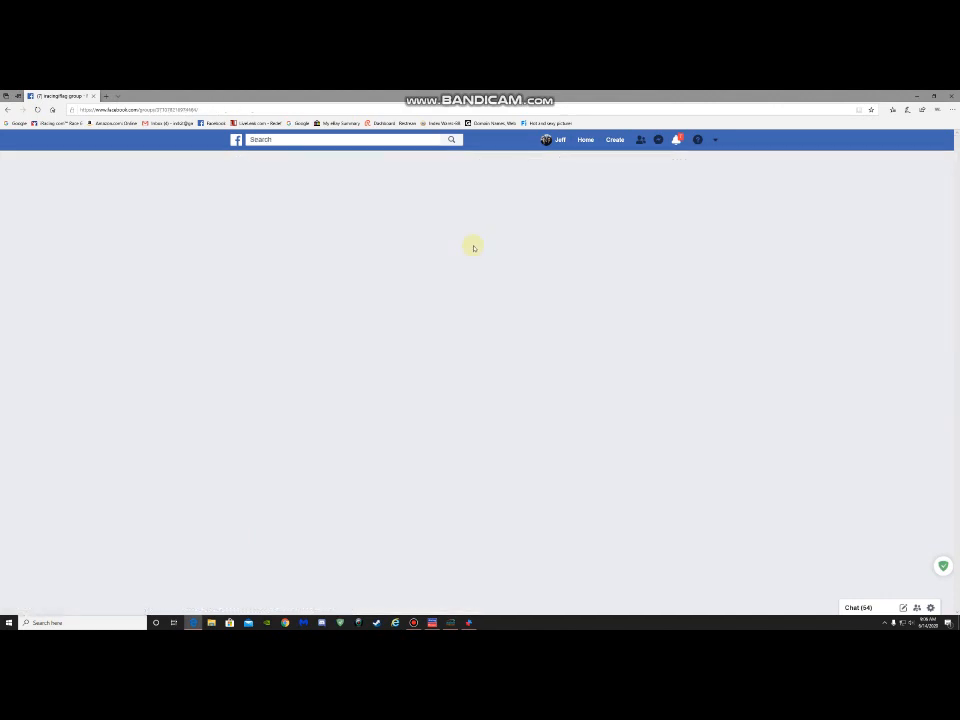